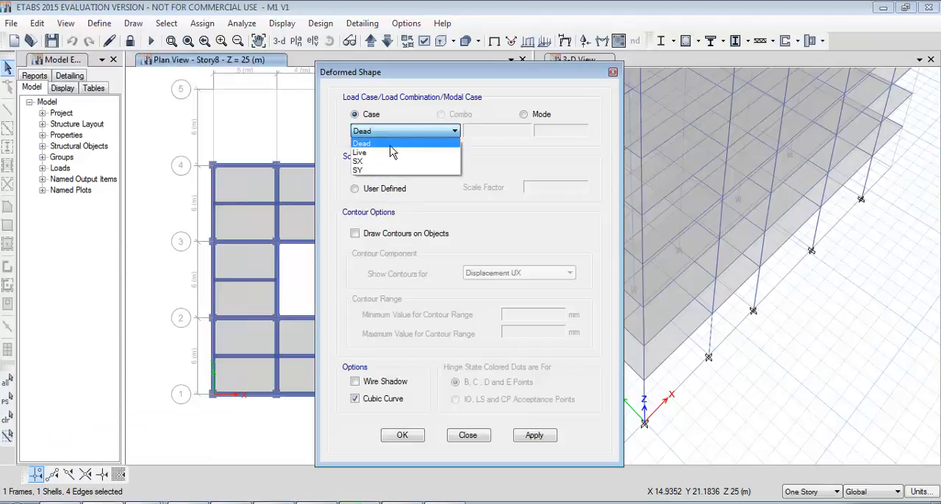
Display the deformed shape for load case SX and read the Story8 displacements at corner joints D-1 and D-4.
click(374, 161)
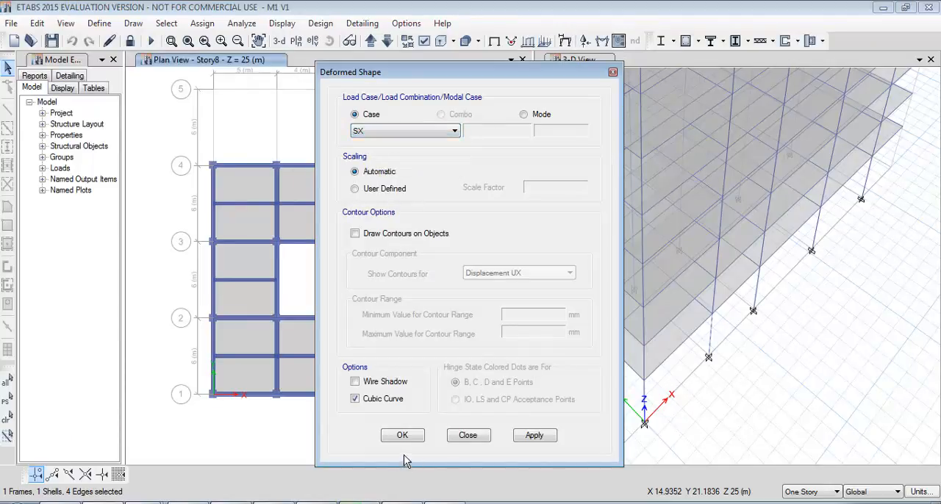
click(410, 437)
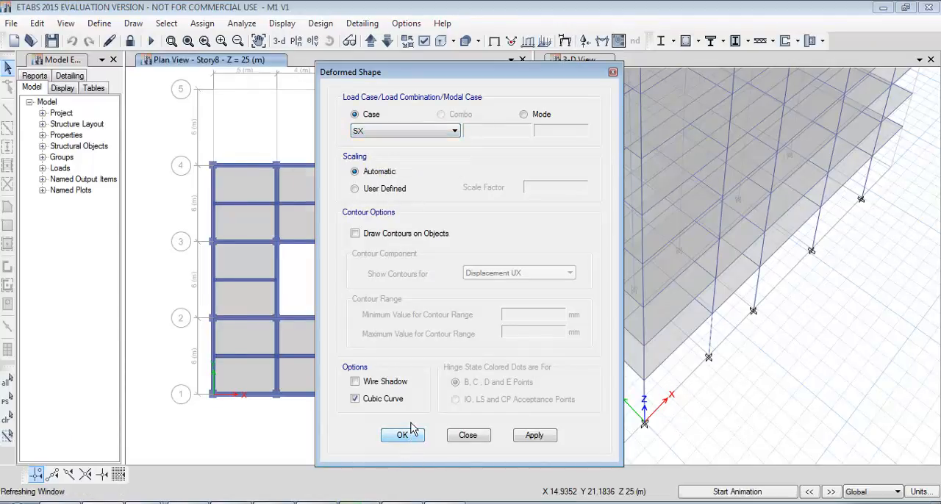
middle_drag(416, 267, 394, 227)
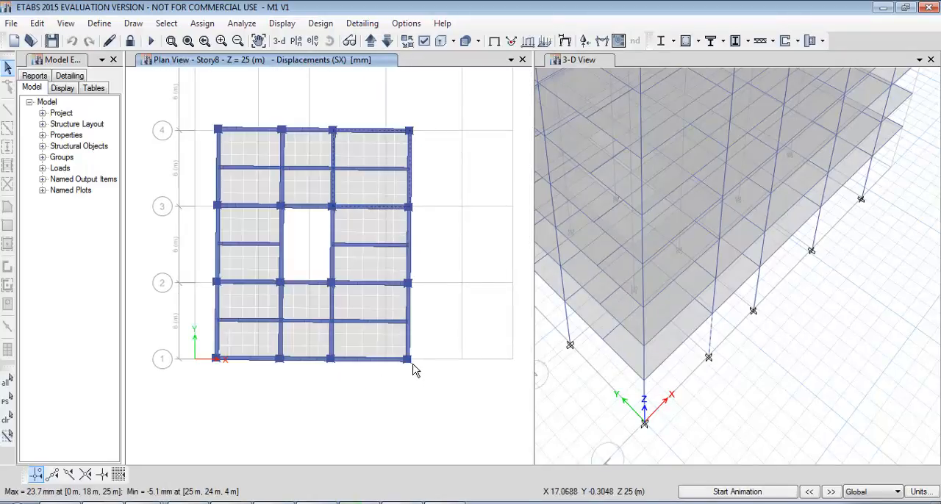
mouse_move(410, 365)
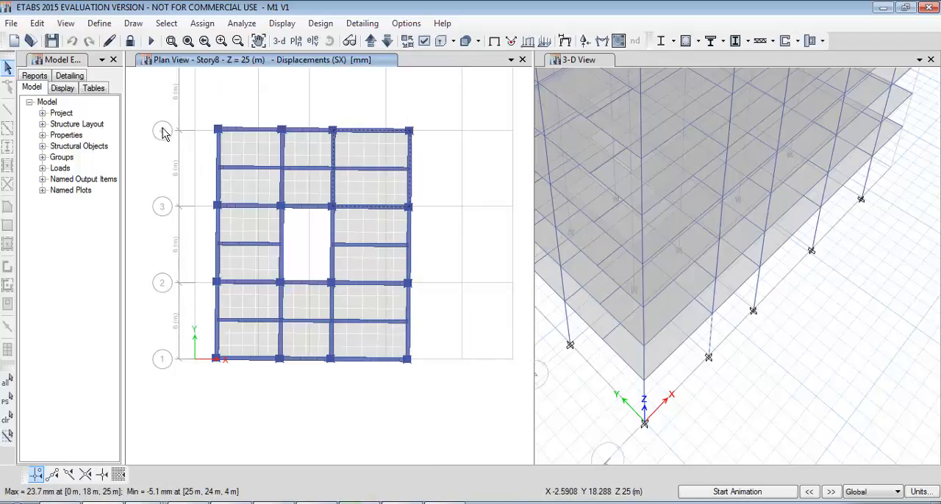
mouse_move(413, 138)
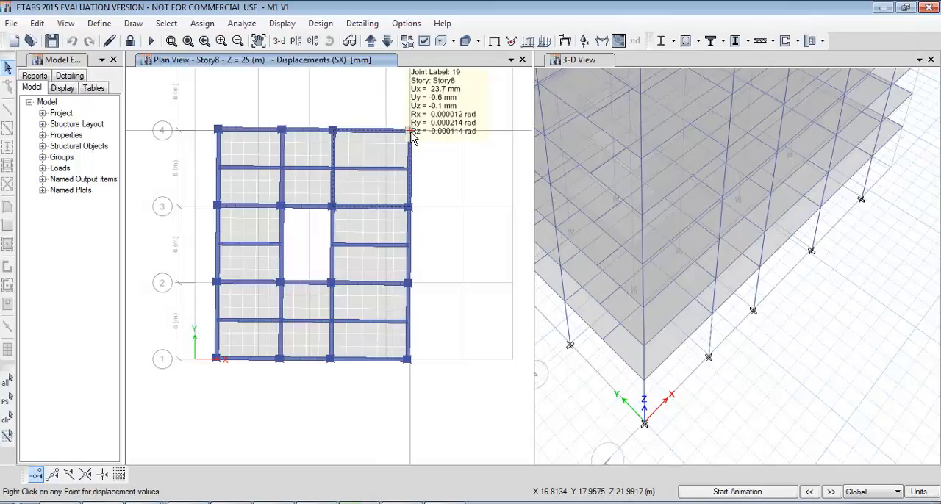
Open the Windows Calculator and compute 21.7 × 1.5 for the diaphragm rotation check in the X direction.
key(super+r)
key(Return)
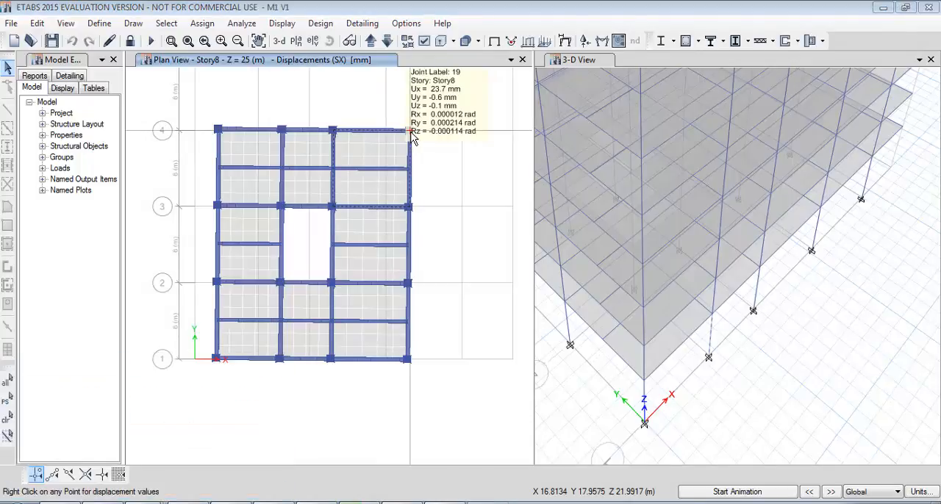
text(21.7*1.5)
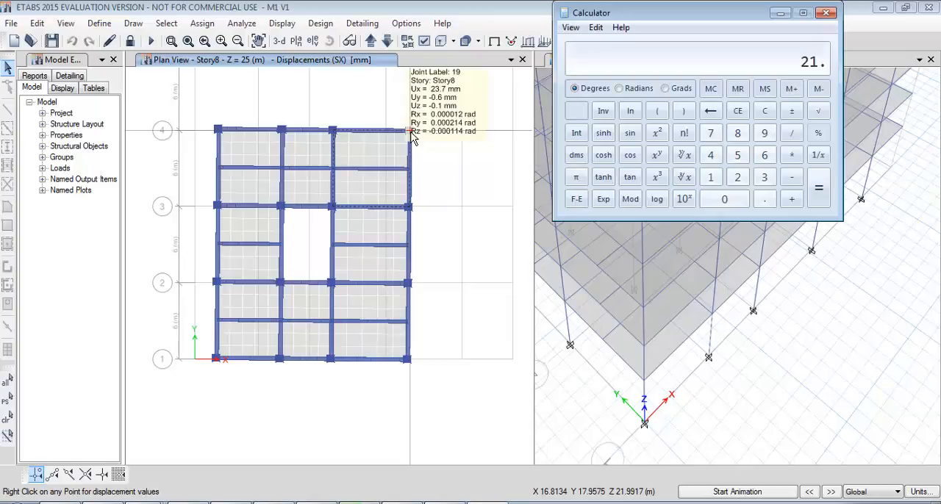
key(Return)
Show the Story7 plan and read the SX displacements at the corner joints on grid D, at grids 1 and 5.
middle_drag(427, 119, 418, 159)
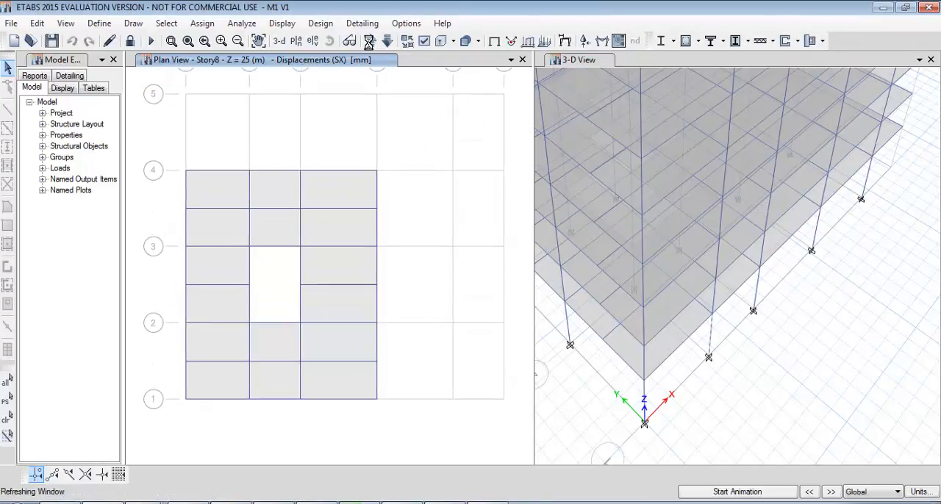
click(387, 41)
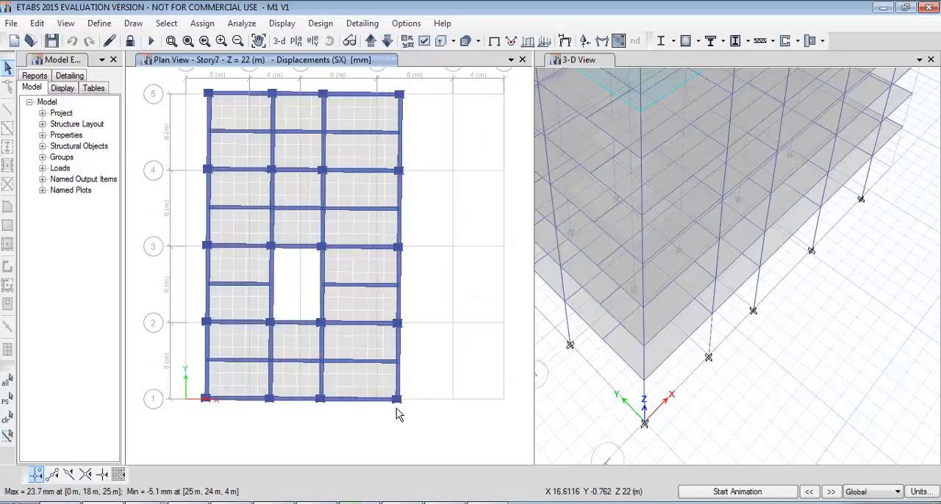
mouse_move(397, 406)
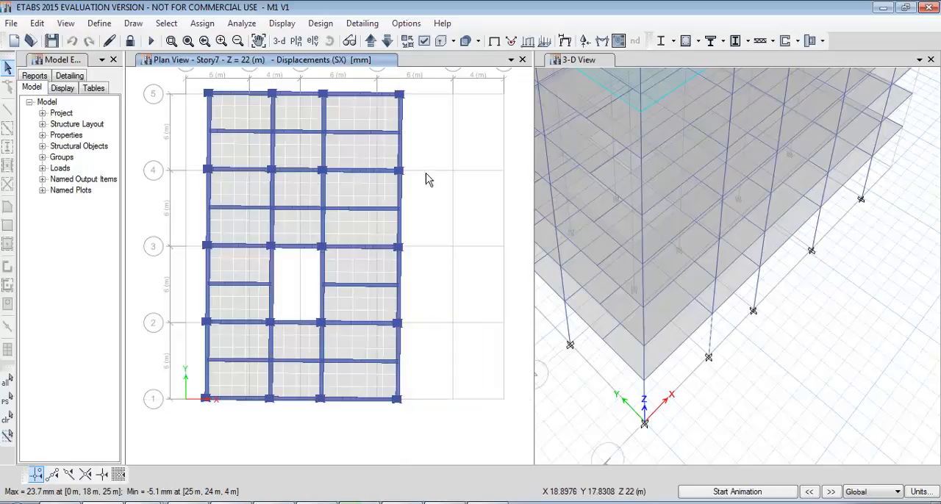
right_click(400, 96)
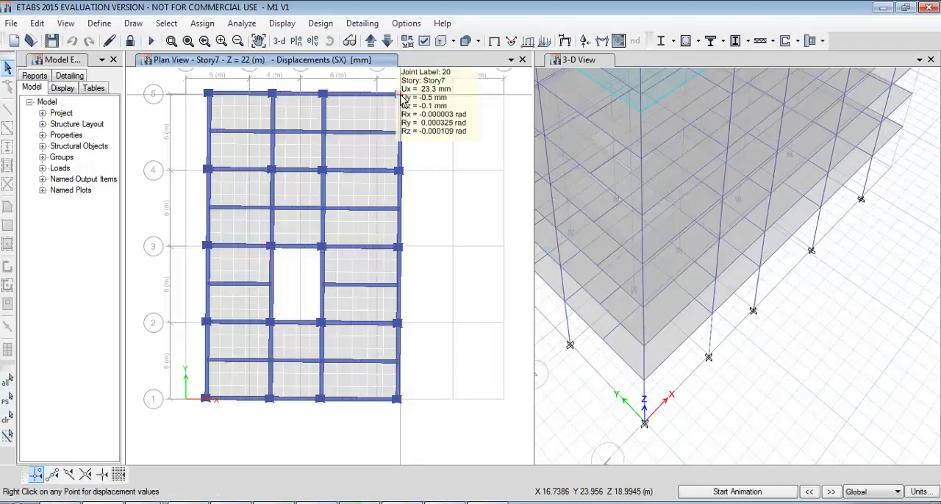
Go down to the Story4 plan and read the SX displacements at both ends of the slab edge beyond grid E.
click(387, 41)
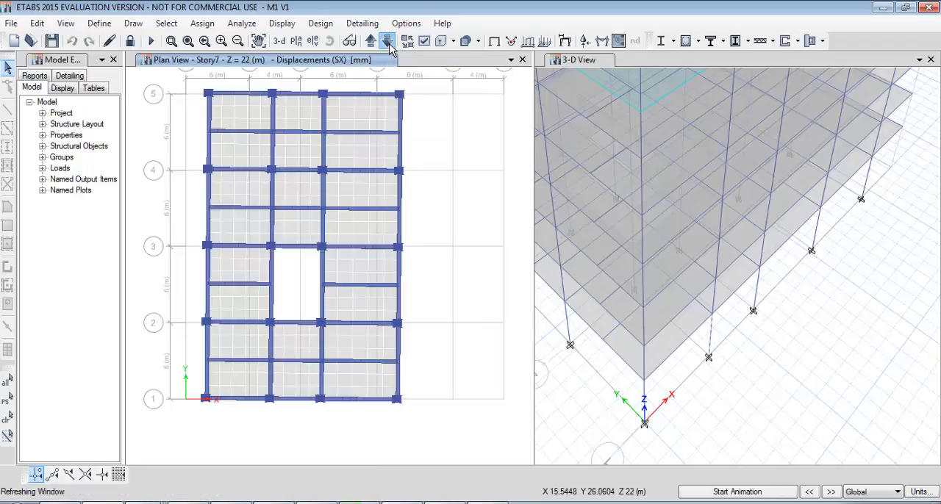
click(388, 42)
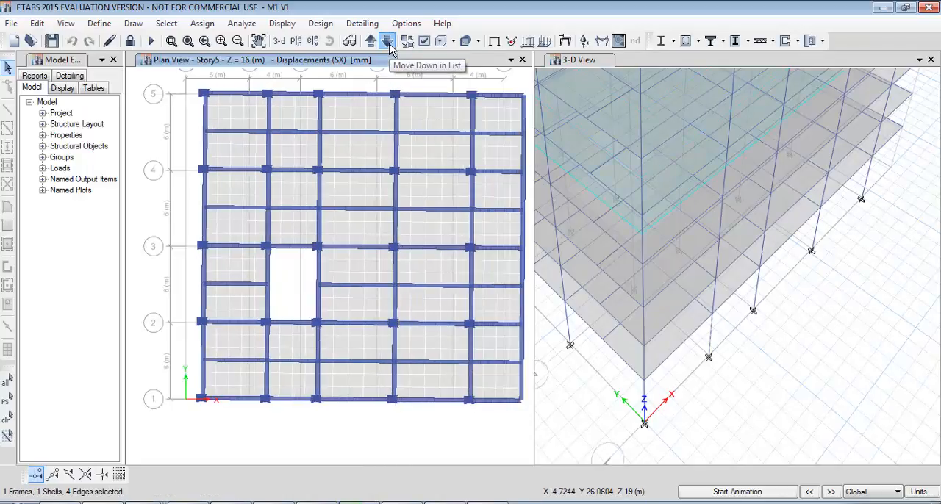
click(388, 42)
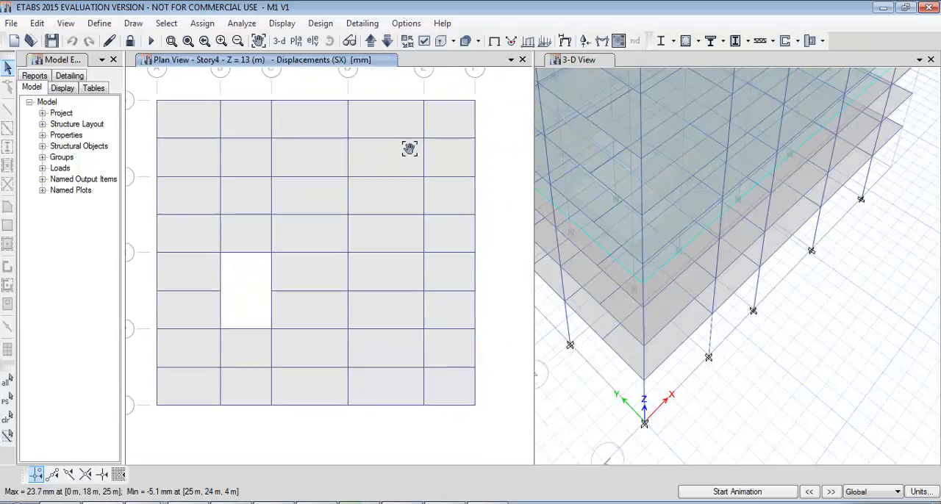
mouse_move(491, 410)
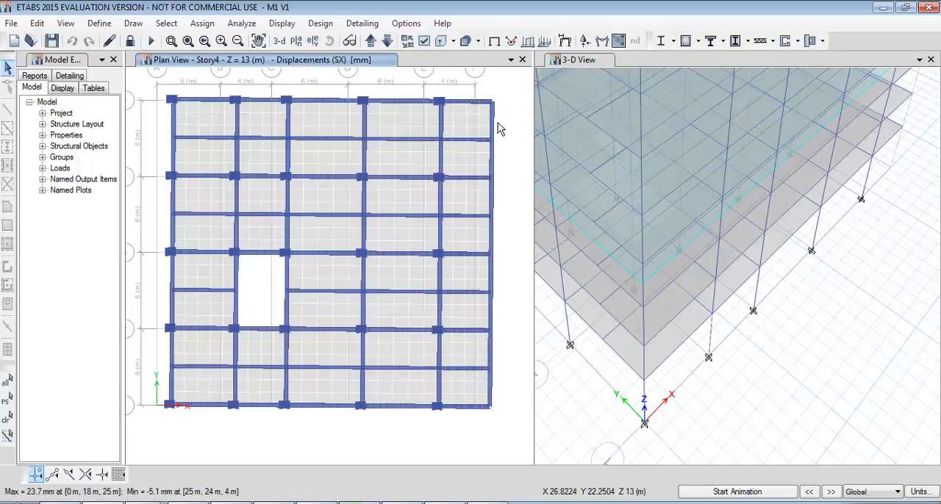
mouse_move(493, 106)
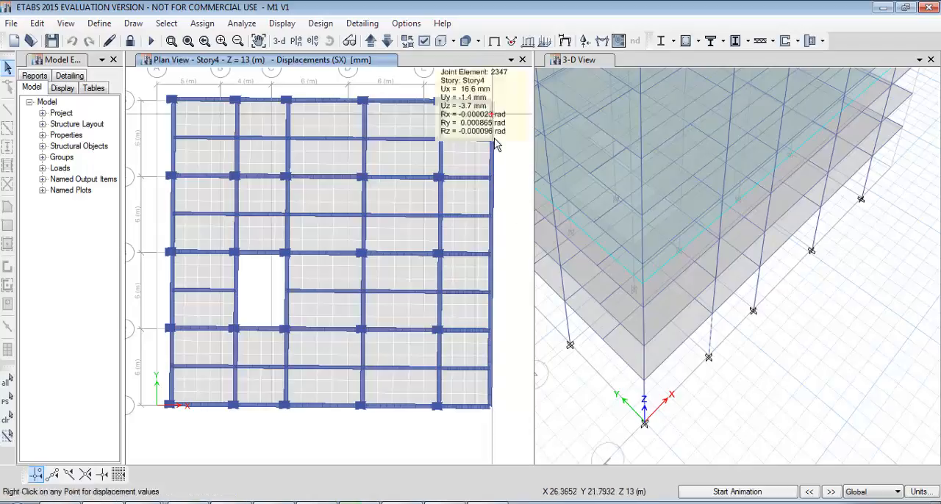
Switch the deformed shape to load case SY with automatic scaling.
middle_drag(443, 233, 433, 257)
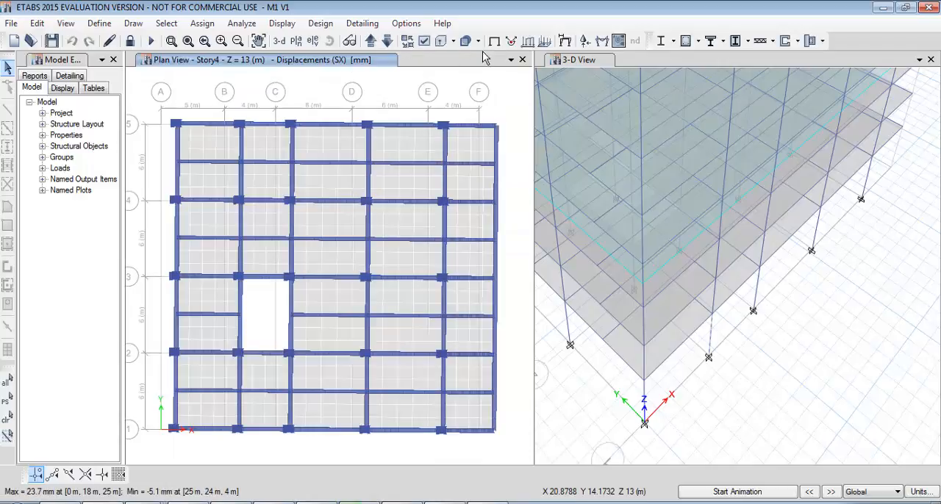
click(565, 40)
click(431, 131)
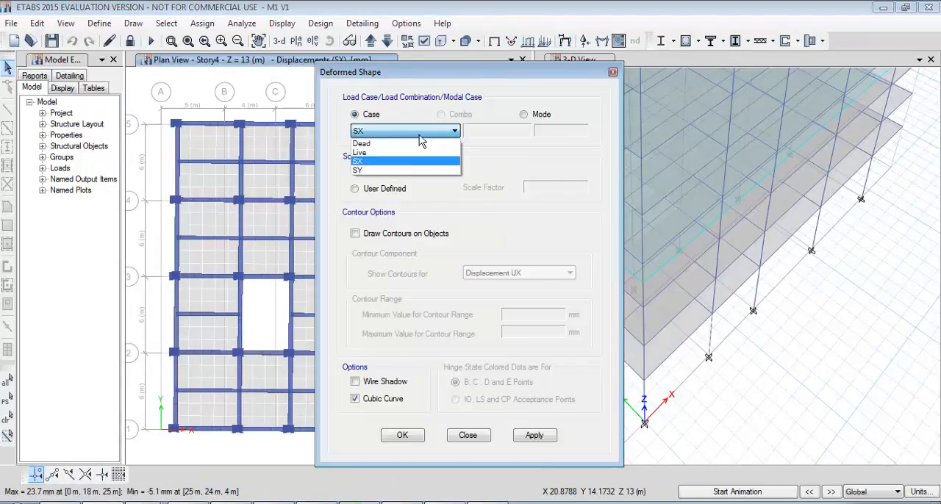
click(422, 172)
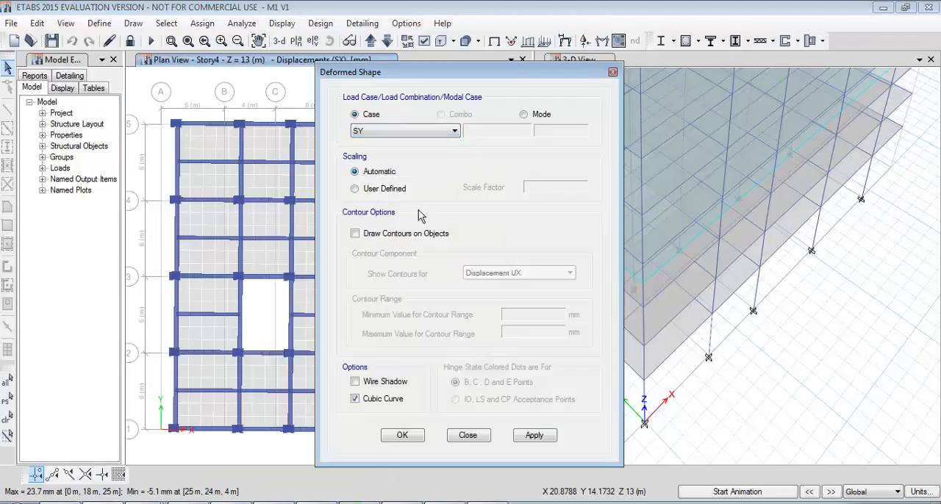
click(401, 435)
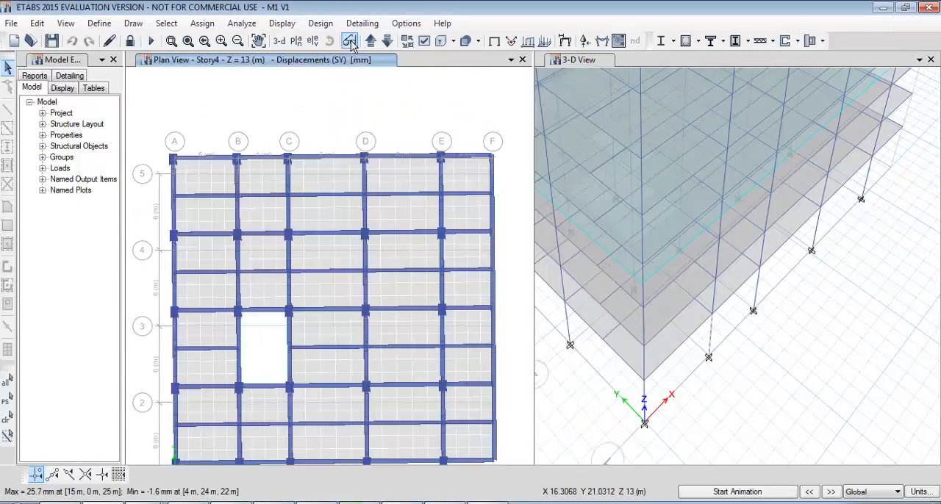
Show the Story8 plan and read the SY displacement at corner joint A-4.
click(296, 40)
click(408, 416)
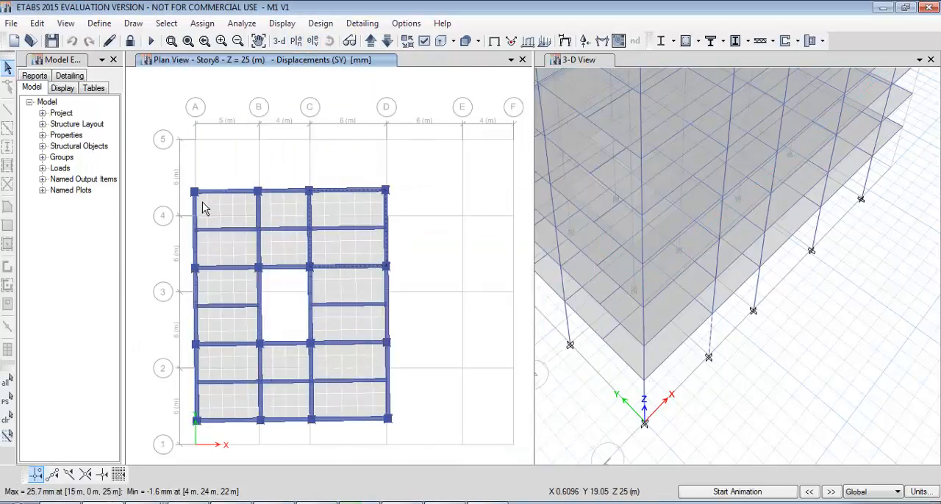
mouse_move(196, 194)
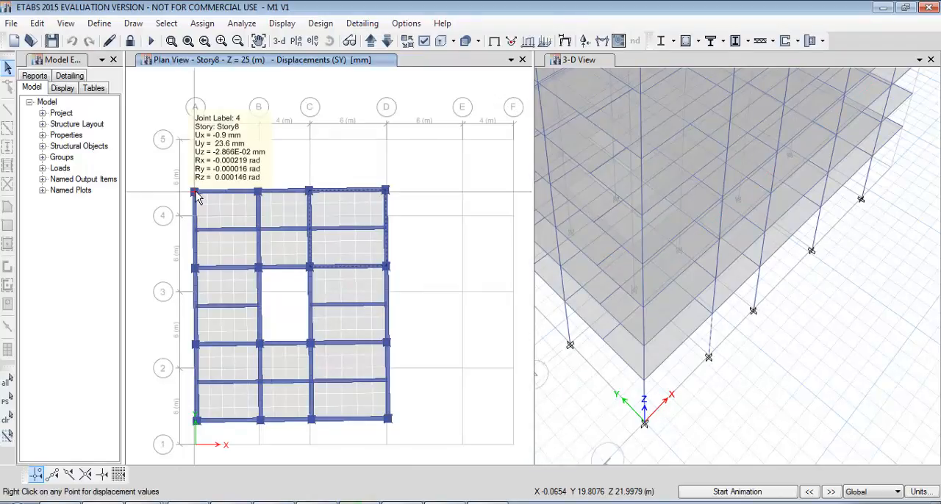
Compute 23.6 × 1.5 in the Windows Calculator, compare it with the SY displacement at corner joint D-4, and close the calculator.
key(super+r)
text(calc)
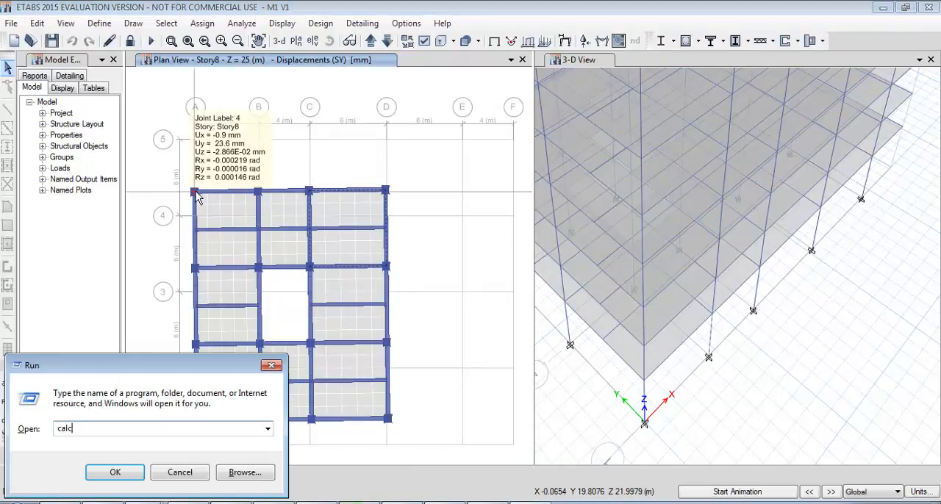
key(Return)
text(23.6*1.5)
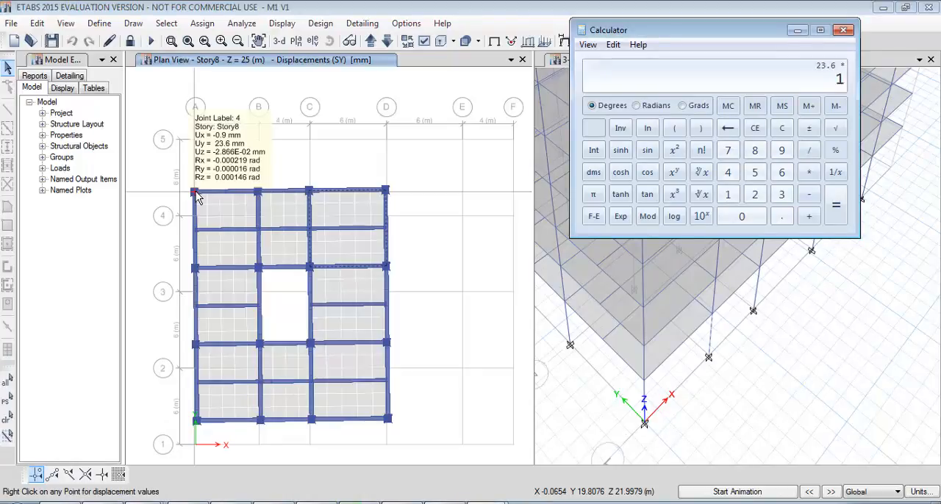
key(Return)
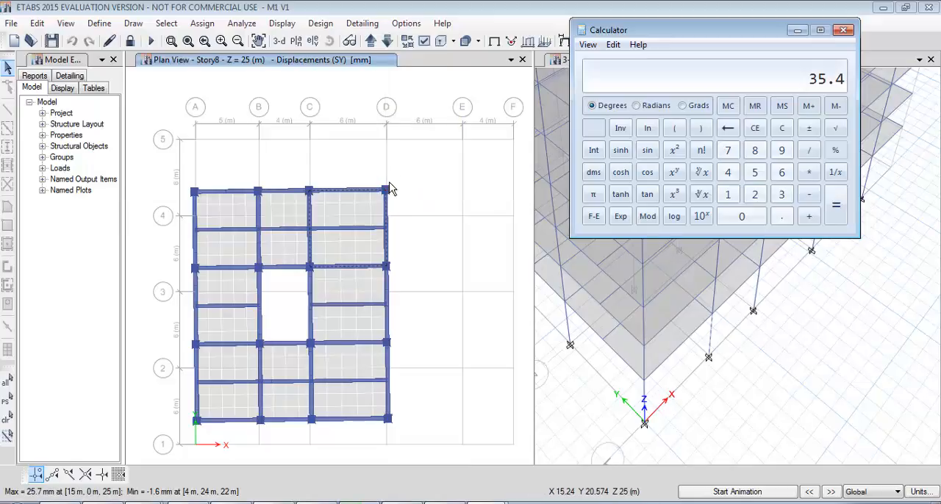
mouse_move(387, 195)
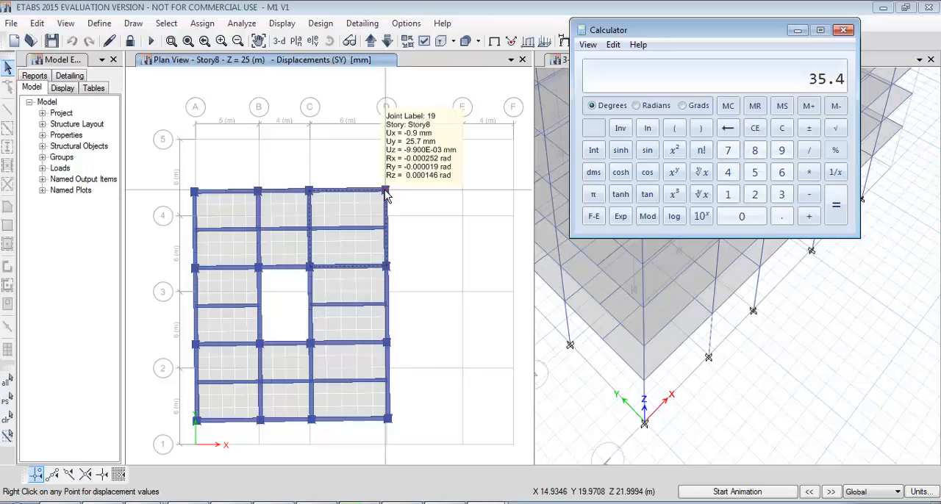
click(843, 30)
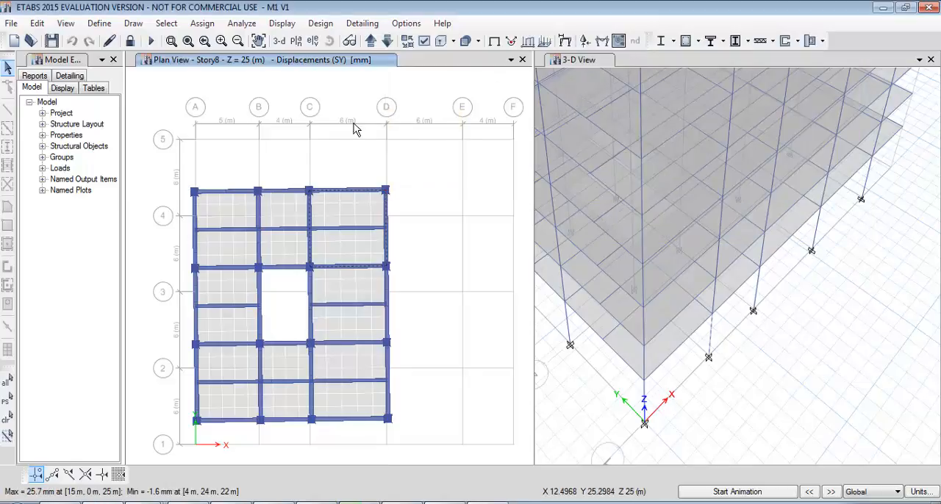
Unlock the model, accepting deletion of the analysis results, and clear the current selection.
click(130, 40)
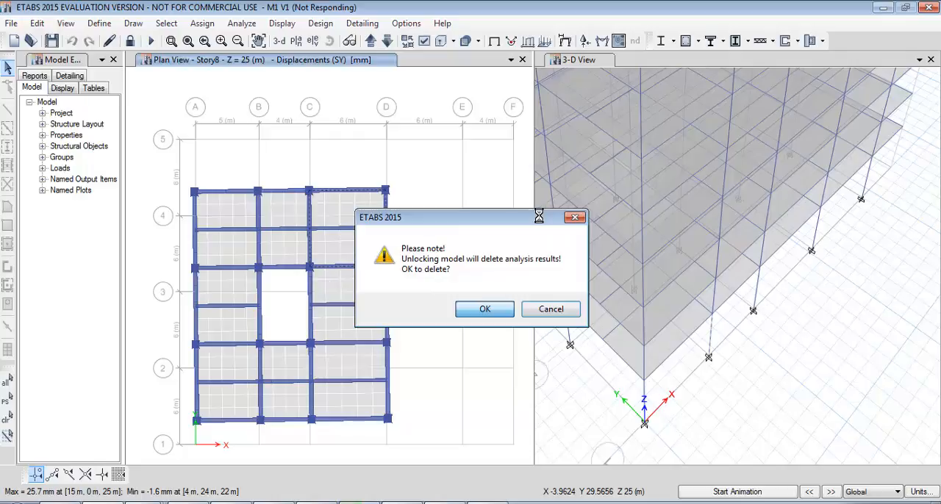
click(435, 503)
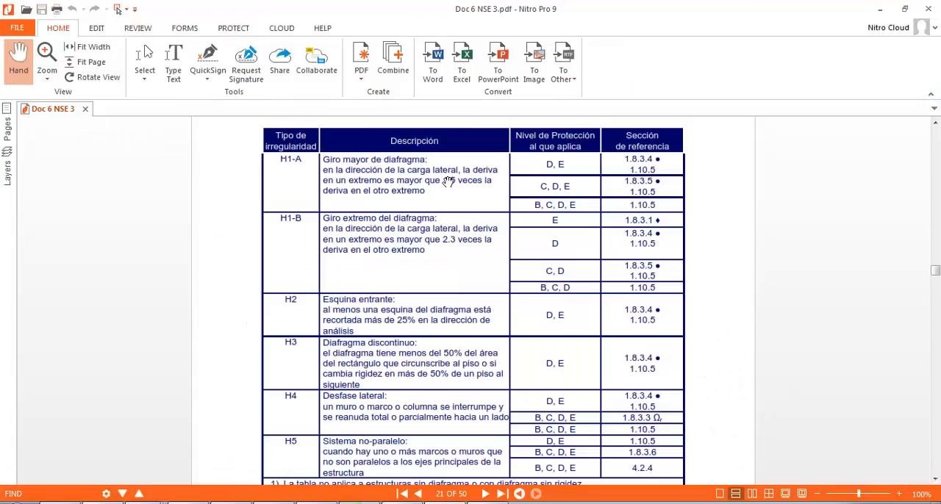
click(880, 9)
click(485, 310)
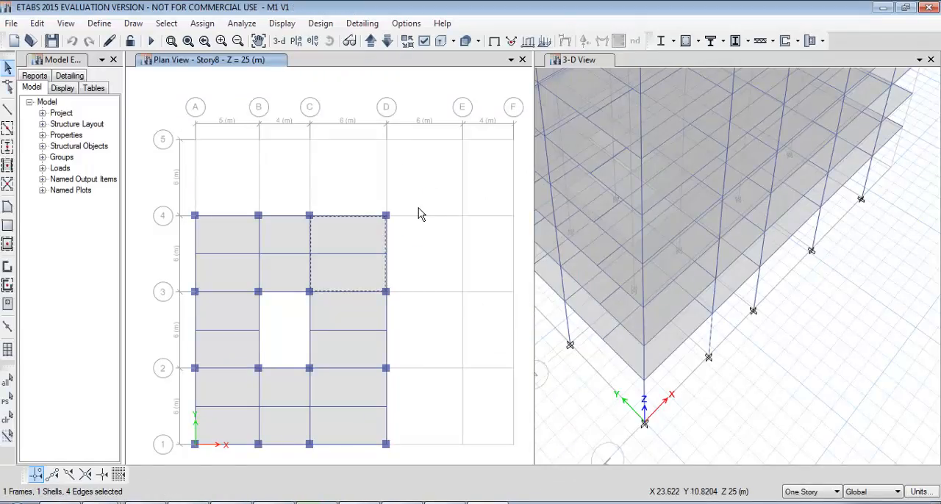
click(8, 421)
Draw Wall1 panels in Elevation View A, filling all bays between grids 1 and 4 from Base to Story8.
middle_drag(271, 187, 267, 114)
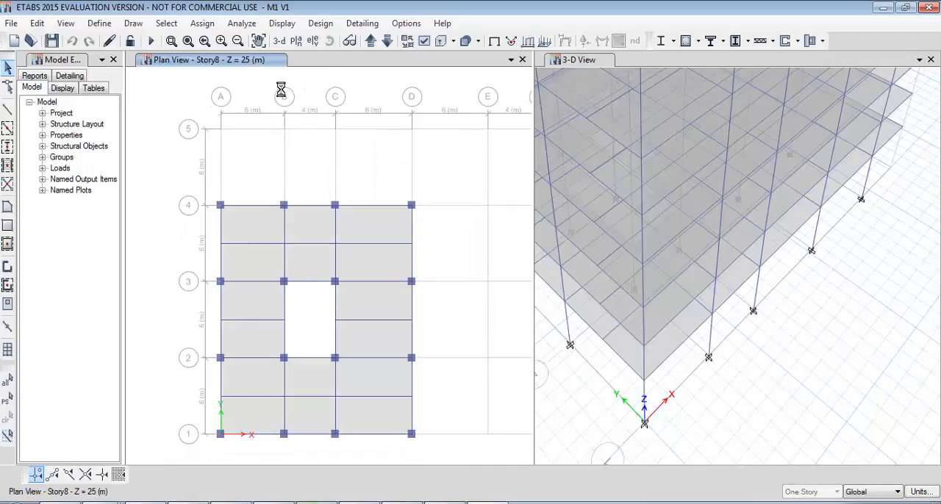
click(312, 41)
click(411, 419)
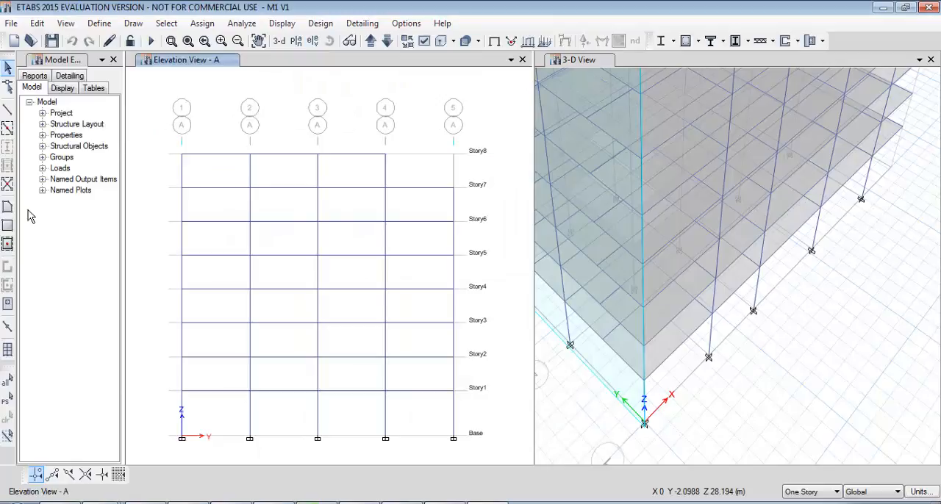
click(7, 246)
middle_drag(292, 235, 319, 190)
drag(192, 94, 424, 446)
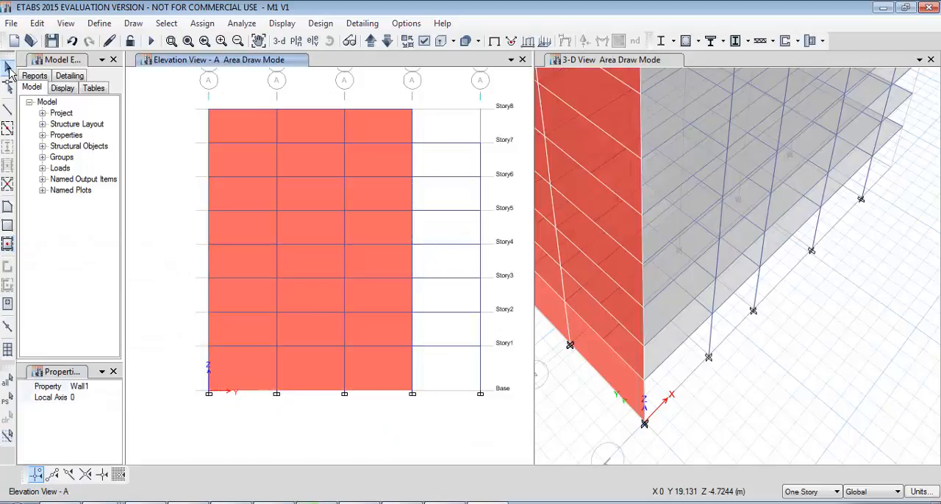
click(7, 67)
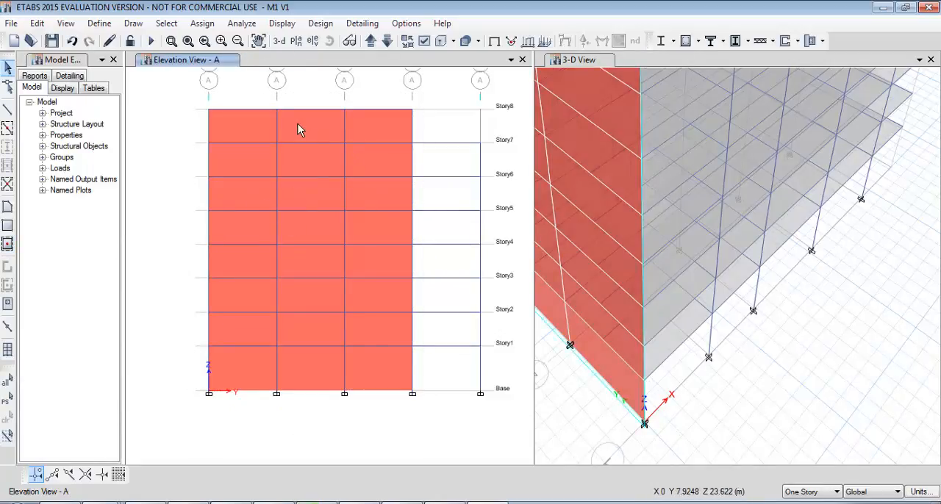
Show the Story8 plan view to examine the wall along grid A.
click(296, 40)
click(411, 415)
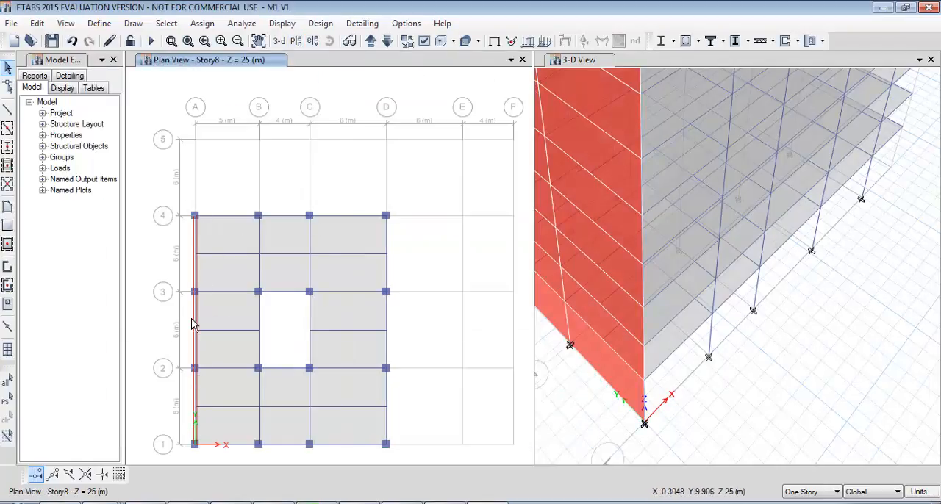
Save the model with the walls along grid A and run the analysis.
key(ctrl+s)
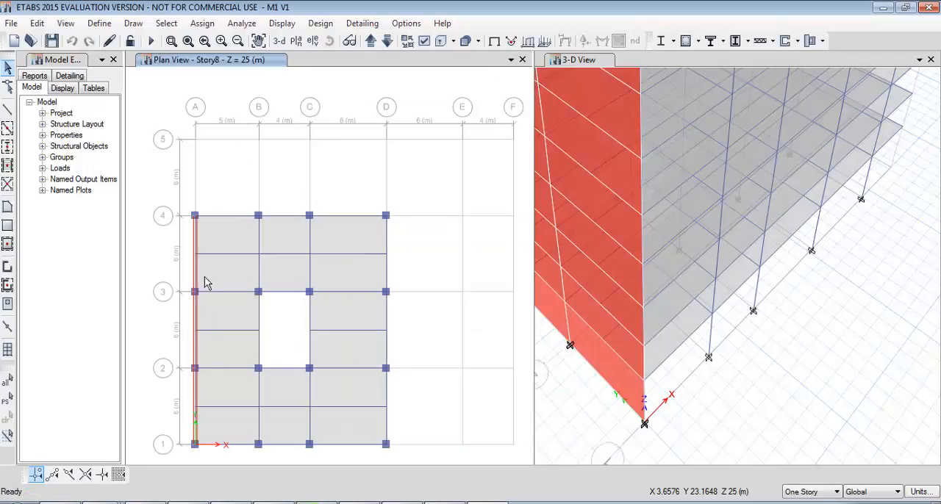
key(F5)
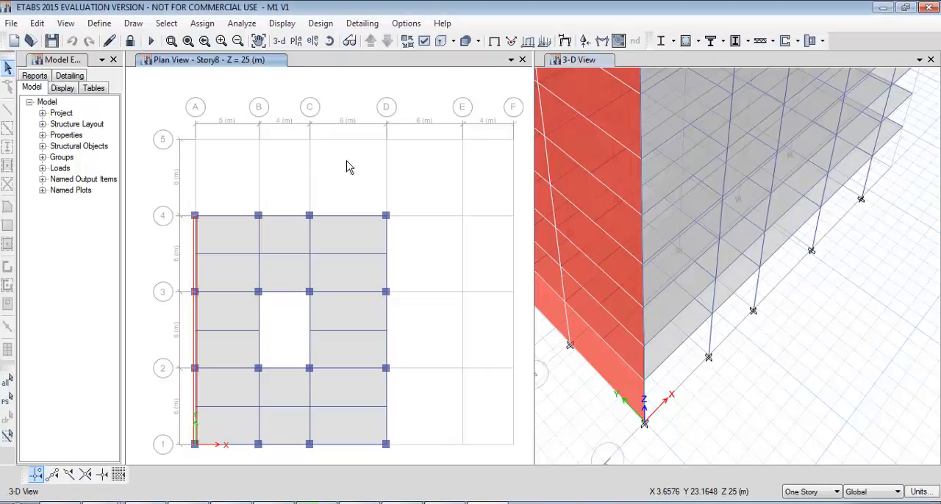
Display the deformed shape for load case SY in the Story8 plan view, with automatic scaling and no contours.
click(392, 145)
click(564, 40)
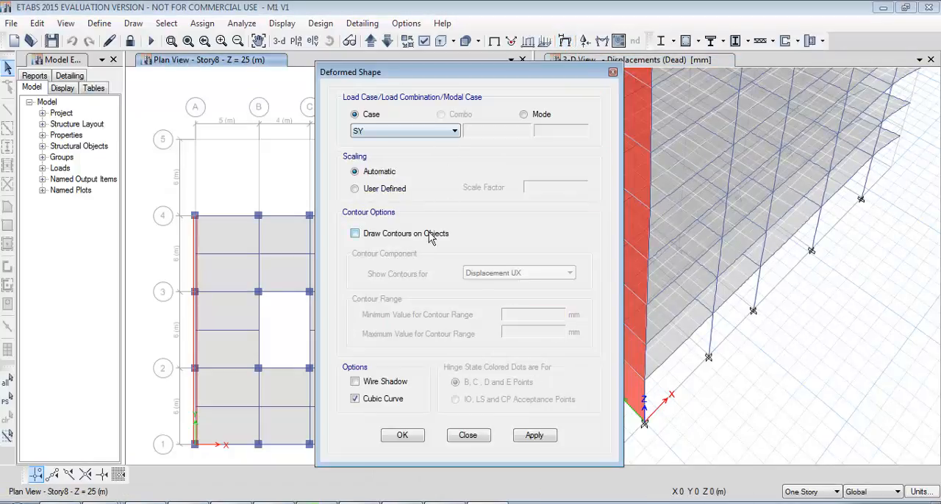
click(400, 435)
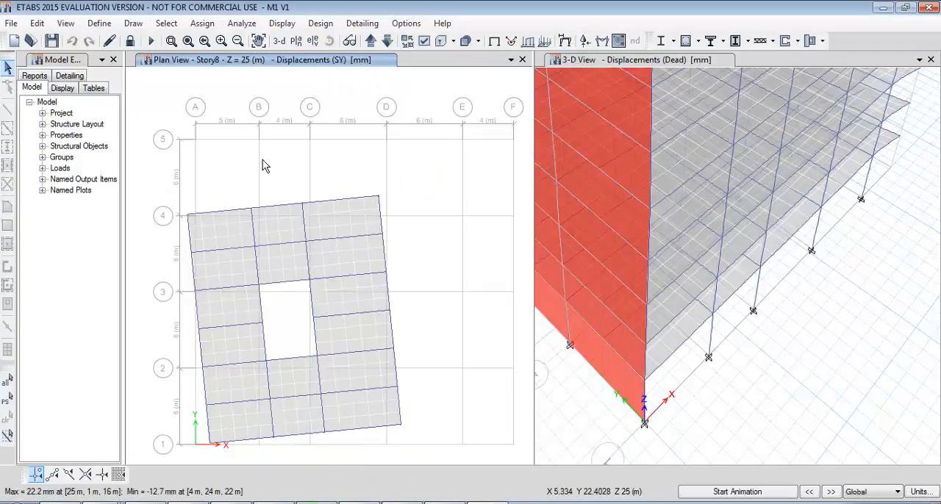
Inspect the SY displacement at corner joint A-4 and compute 1.2 × 1.5 in the Windows Calculator.
right_click(188, 217)
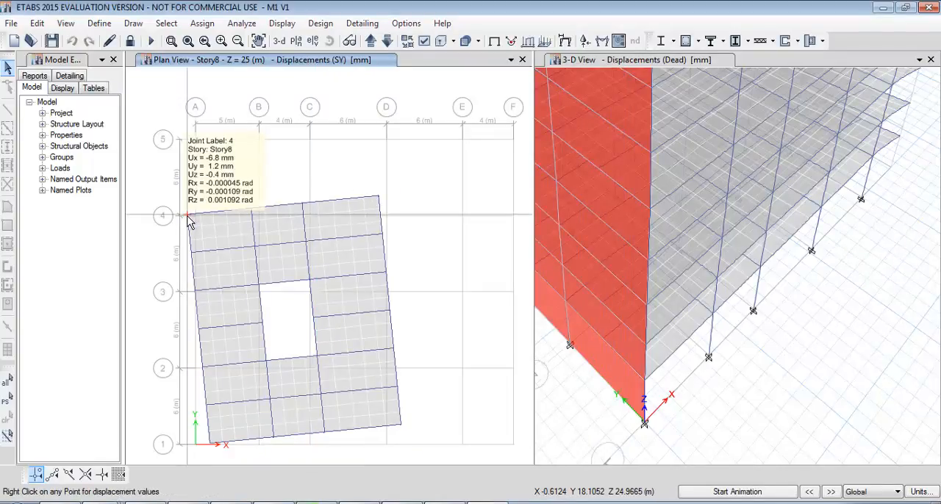
key(super+r)
text(calc)
key(Return)
text(1.2 * 1.5)
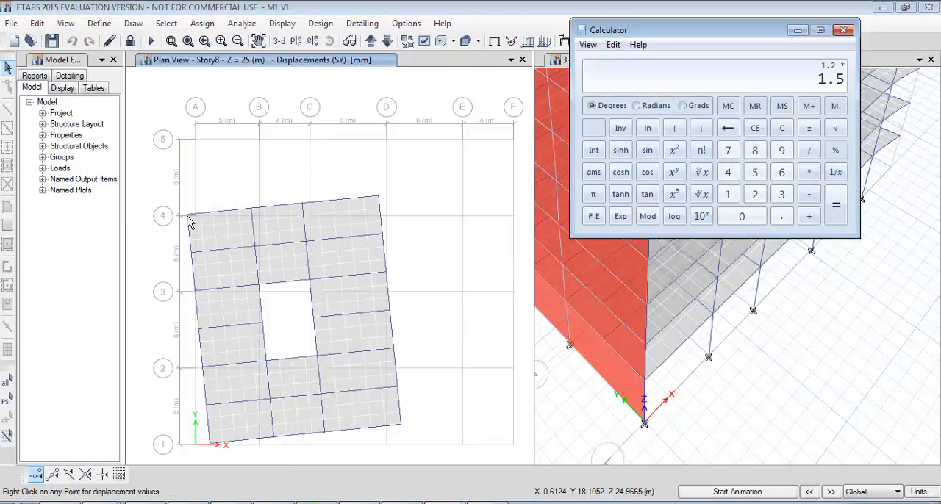
Inspect the SY displacement at corner joint D-4, then switch to the Doc 6 NSE 3 PDF in Nitro Pro to consult the diaphragm rotation criteria.
right_click(188, 221)
right_click(380, 198)
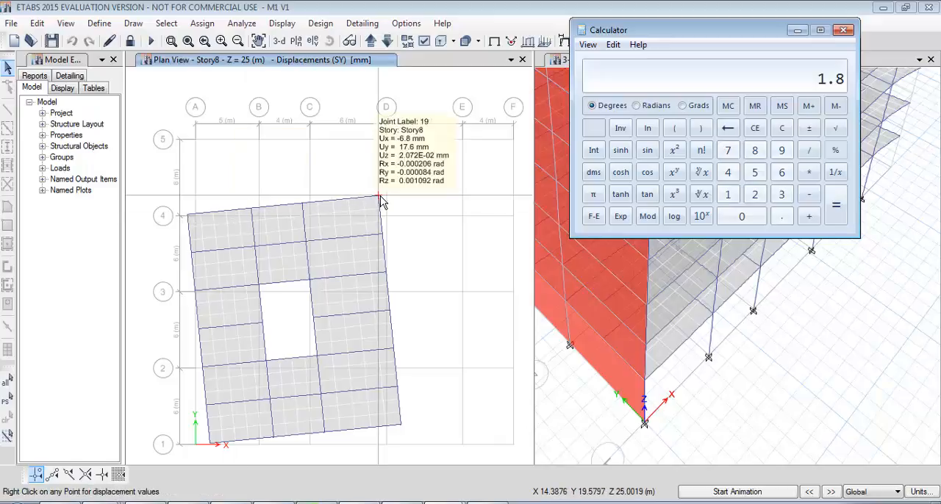
right_click(380, 199)
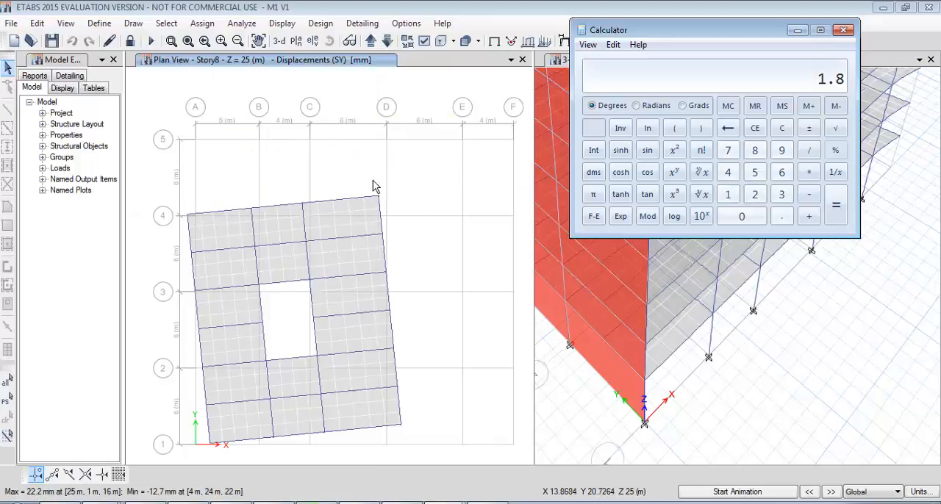
click(316, 503)
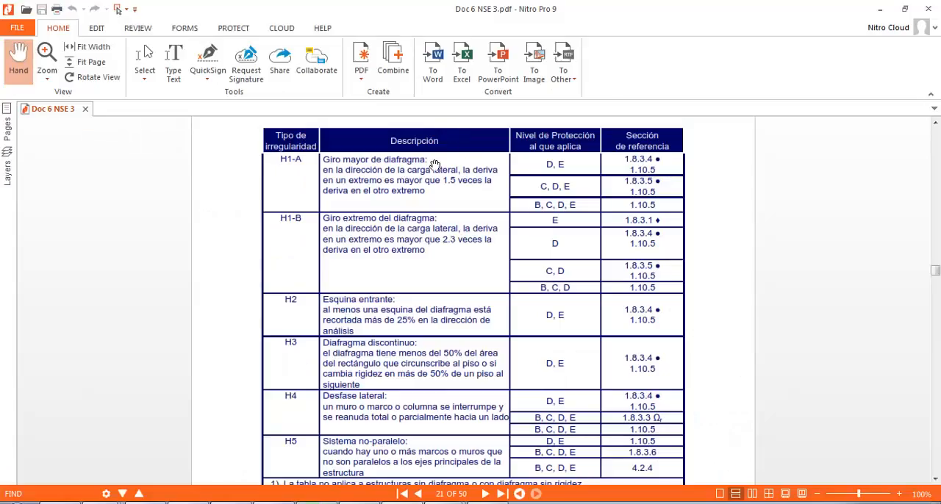
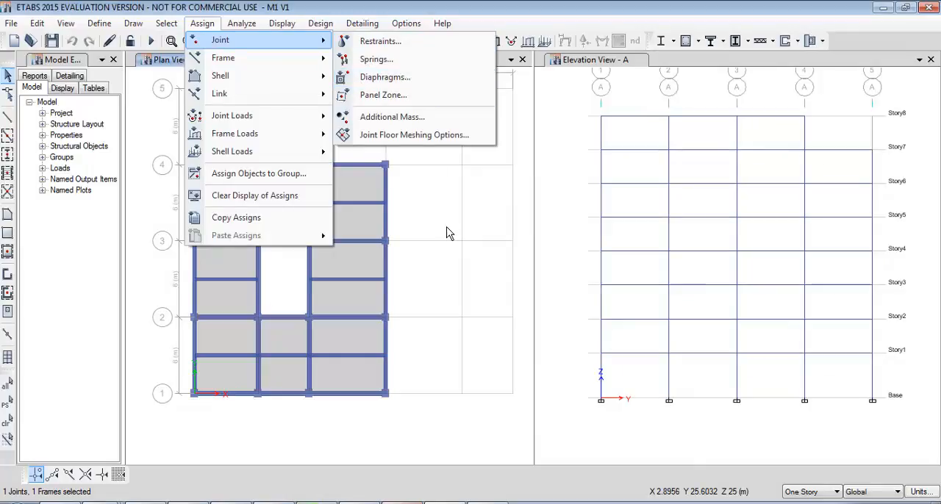
Assign an additional mass of 150000 kg in the X and Y directions to joint C-3 on Story8, replacing existing masses.
click(427, 118)
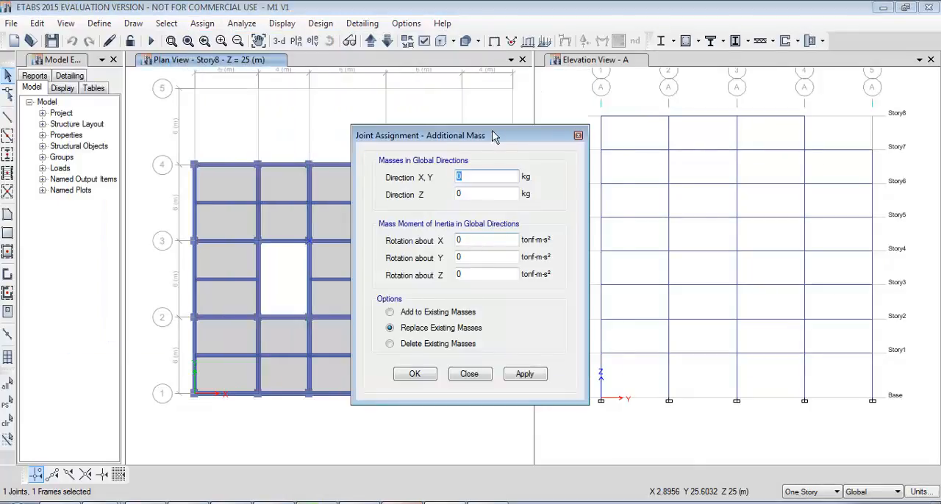
drag(493, 135, 585, 136)
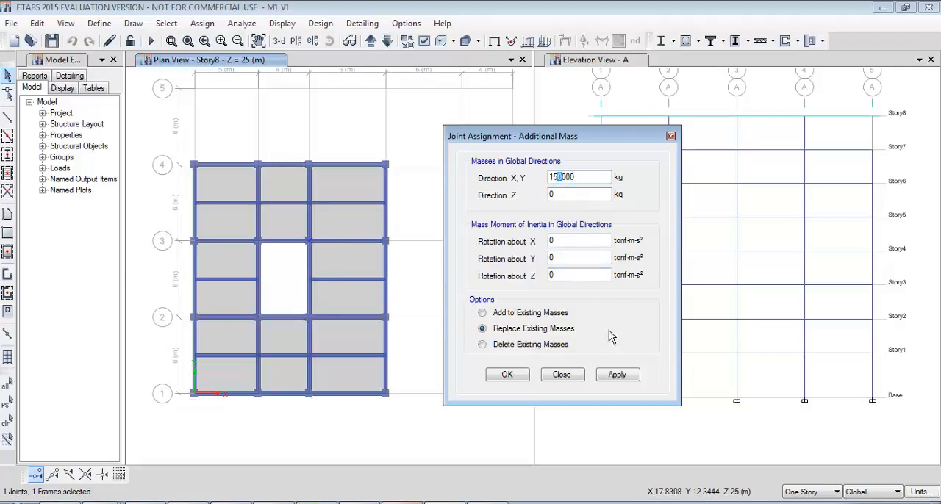
click(506, 377)
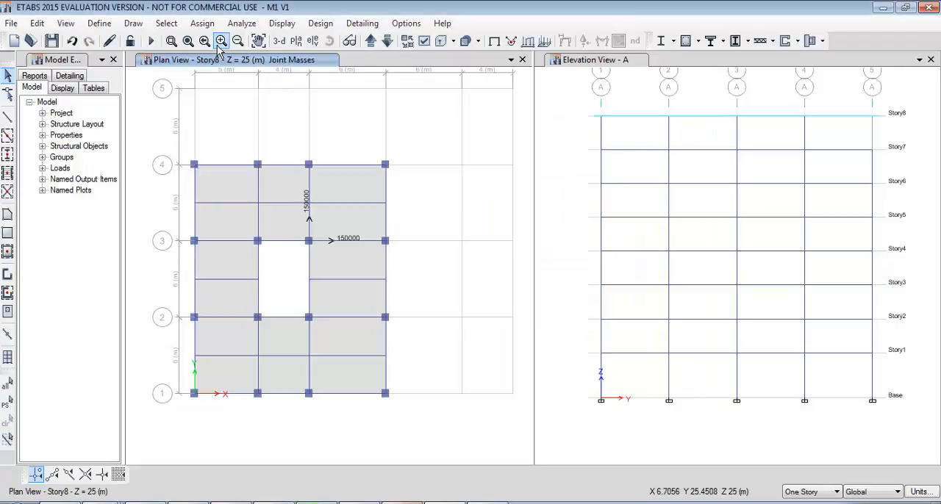
Show the joint masses in a 3-D view and rotate the building to examine the mass on the roof level.
click(279, 42)
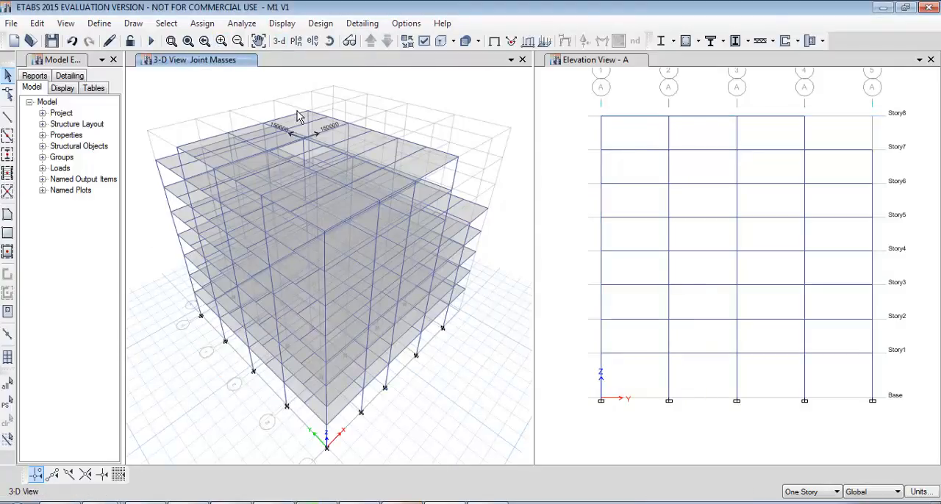
scroll(300, 141, up, 5)
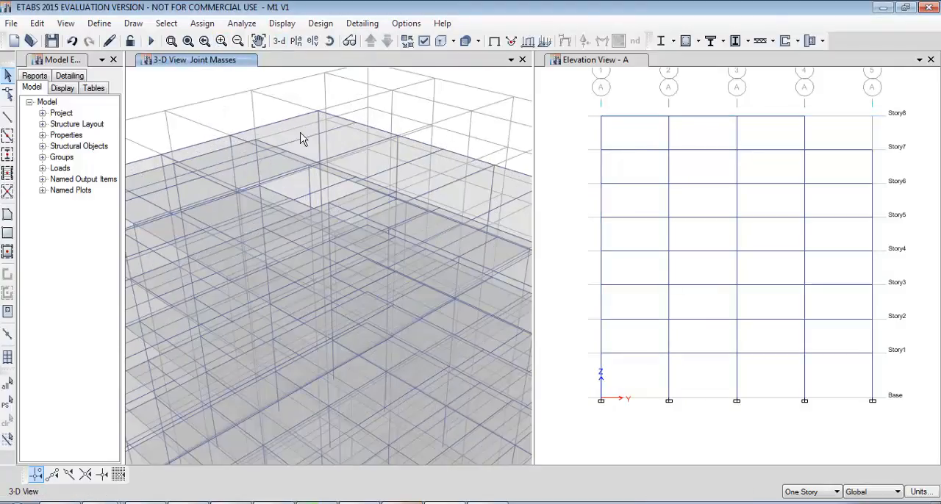
click(332, 44)
drag(383, 155, 335, 160)
scroll(320, 207, down, 5)
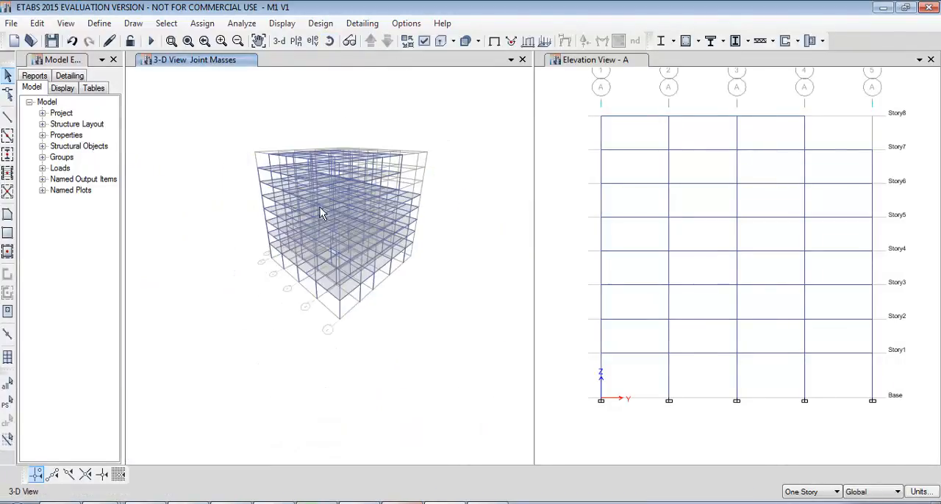
scroll(320, 207, up, 5)
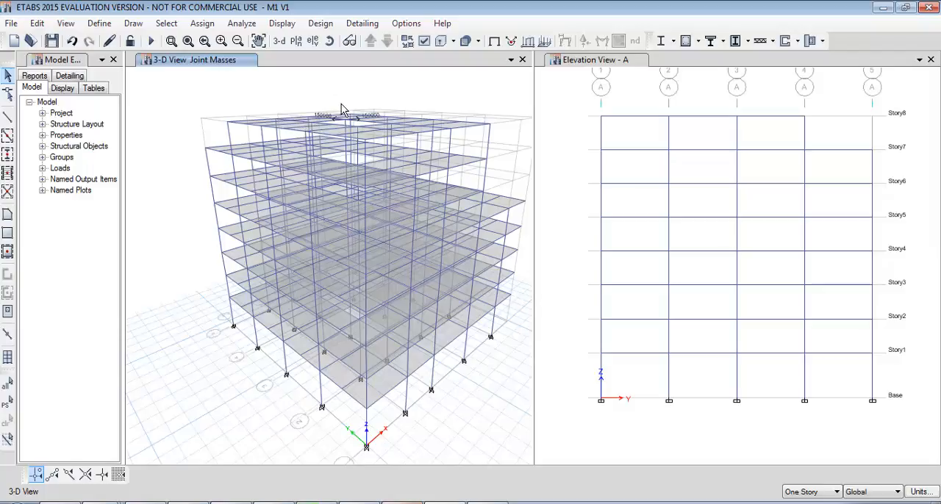
Switch to the Doc 6 NSE 3 PDF in Nitro Pro and review the V2 vertical mass irregularity row and its referenced sections.
click(409, 502)
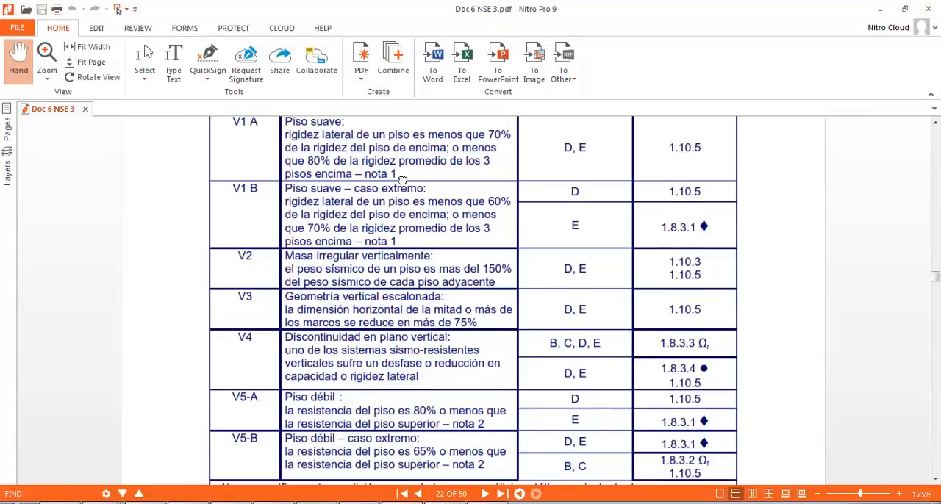
scroll(382, 147, up, 1)
scroll(415, 269, down, 2)
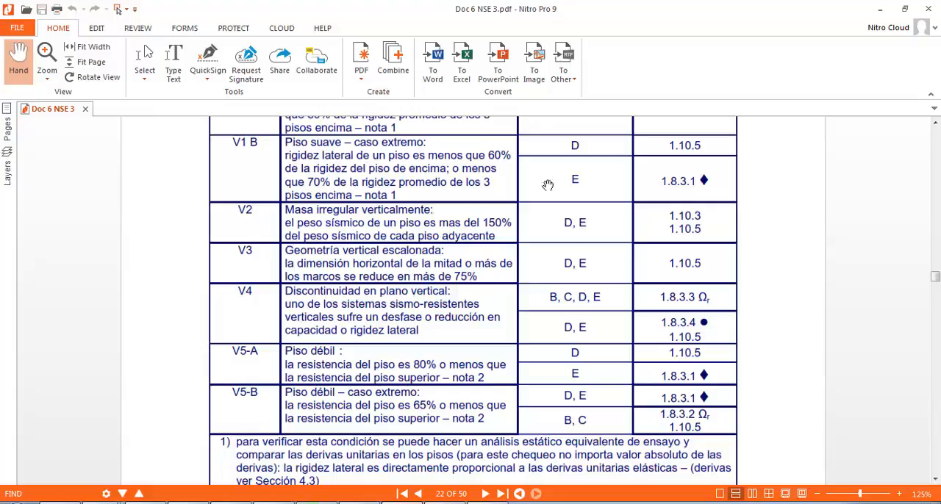
scroll(726, 297, down, 1)
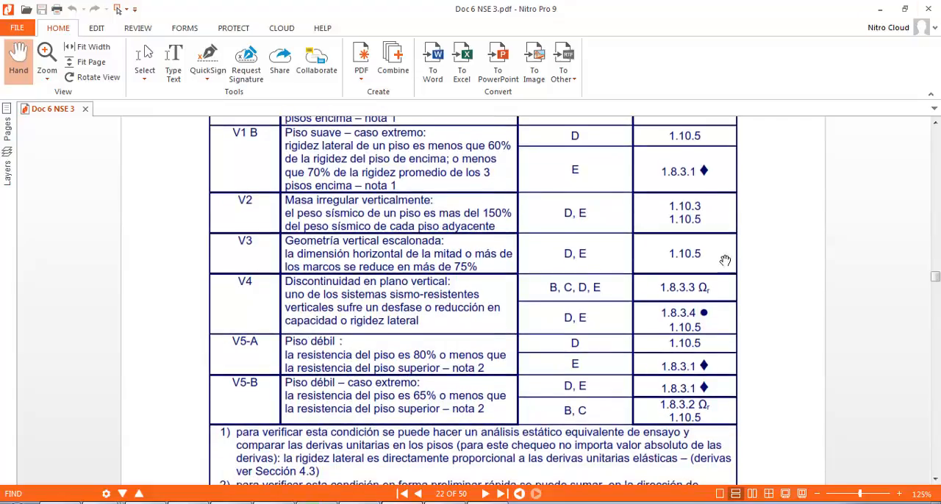
scroll(724, 261, up, 2)
scroll(721, 308, down, 2)
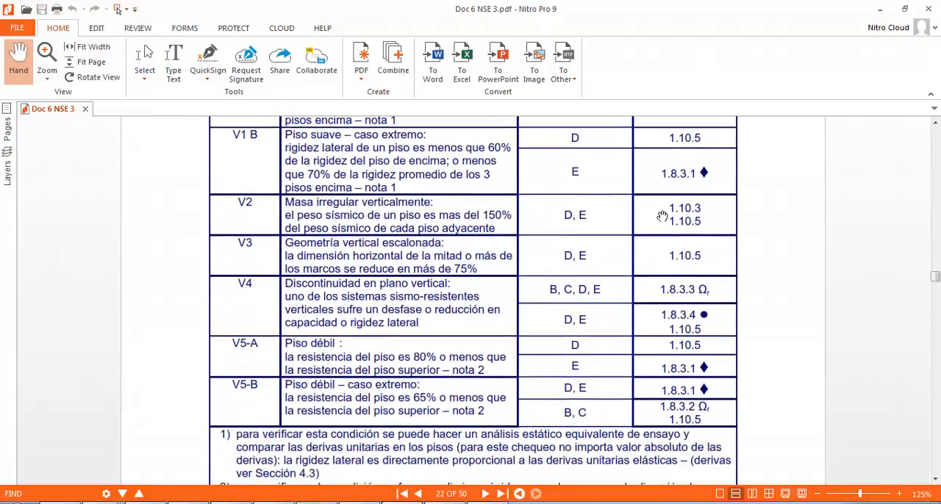
scroll(726, 217, up, 1)
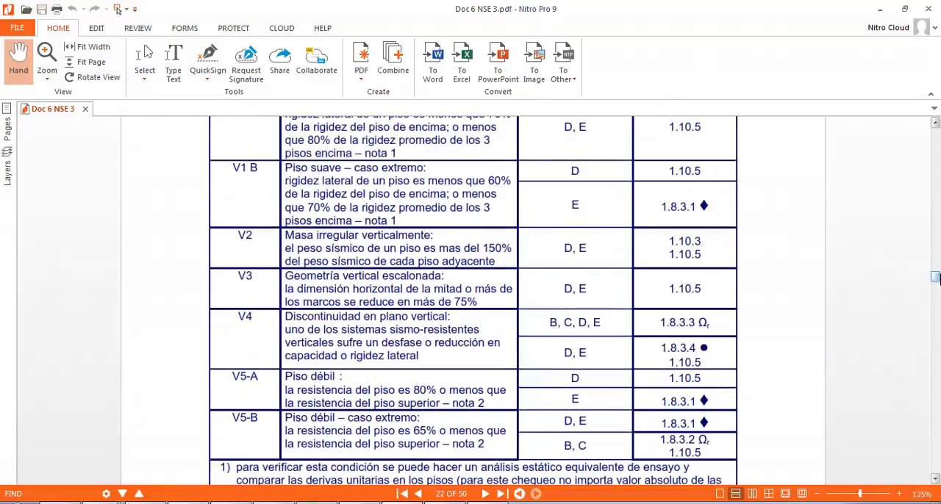
Find and read section 1.10.3 on the effective seismic weight Ws in the NSE 3 document.
scroll(743, 213, down, 15)
scroll(764, 209, up, 10)
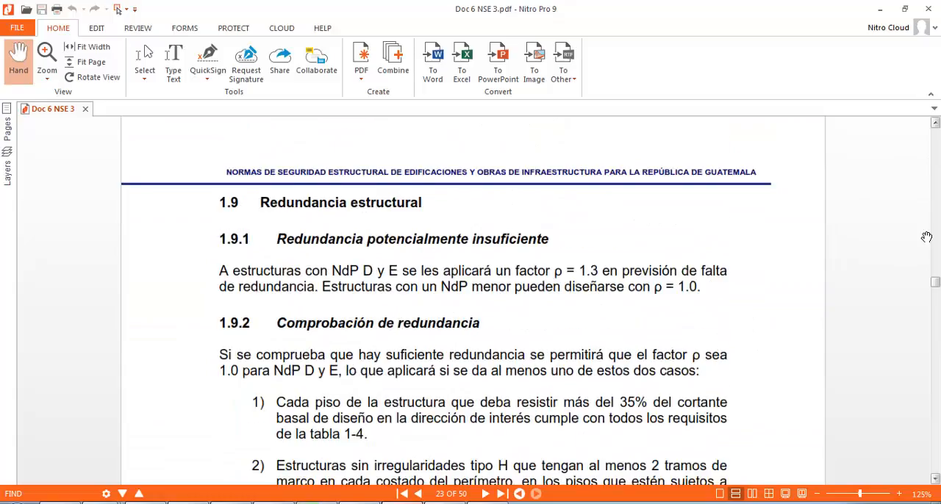
scroll(926, 237, down, 15)
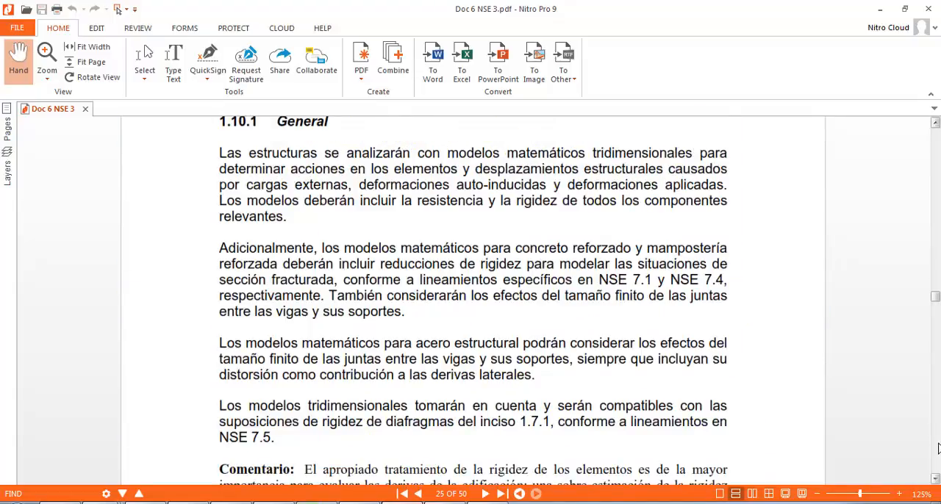
scroll(937, 449, down, 8)
scroll(588, 331, down, 2)
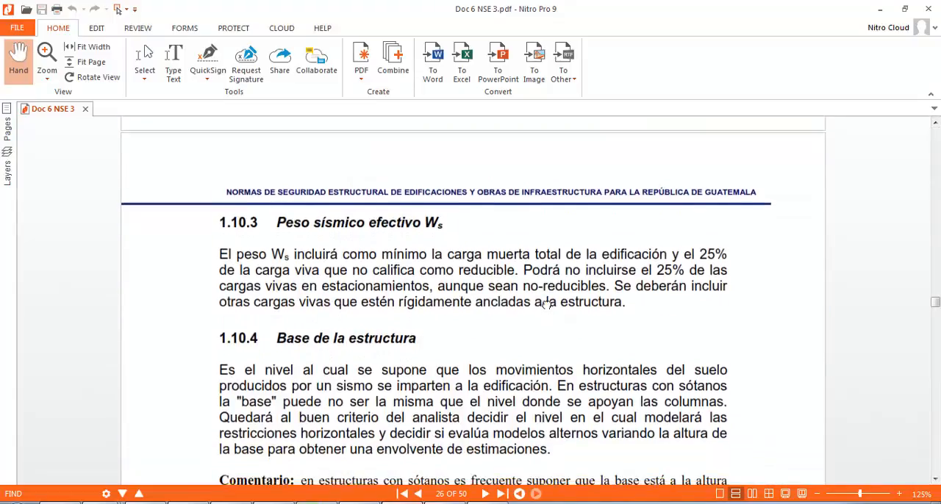
drag(545, 303, 541, 255)
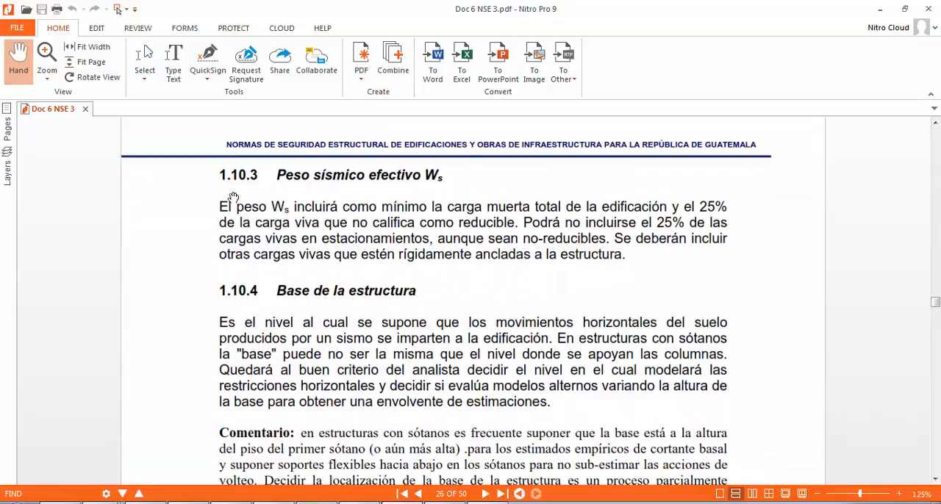
scroll(859, 225, up, 4)
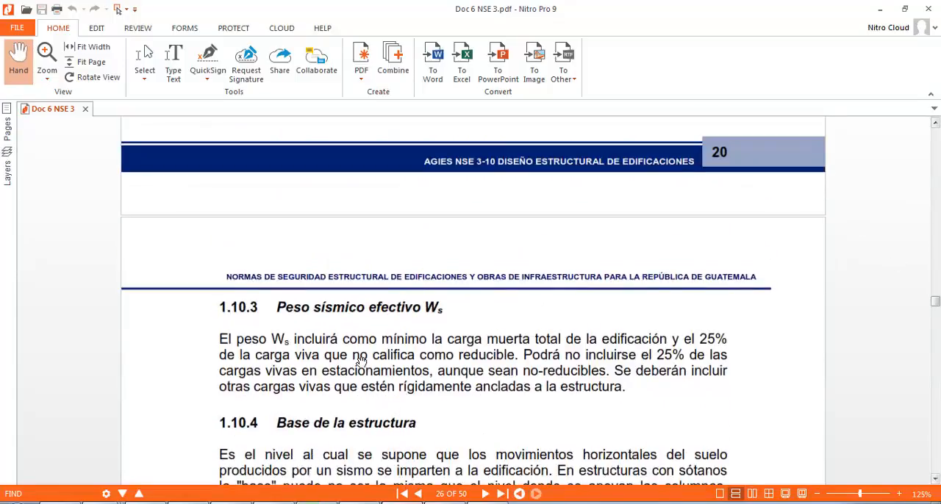
Return to the vertical irregularities table on page 22 of the PDF and review the V3 stepped geometry criterion.
drag(935, 301, 935, 285)
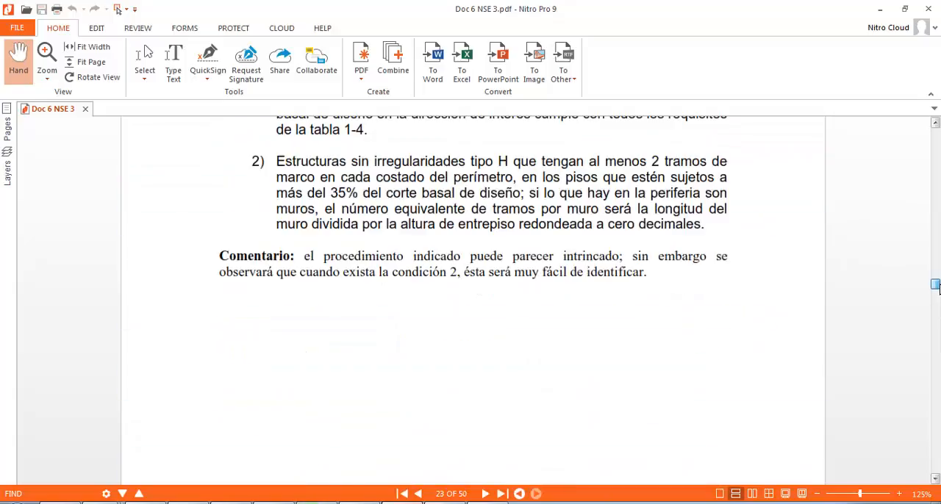
scroll(919, 316, down, 15)
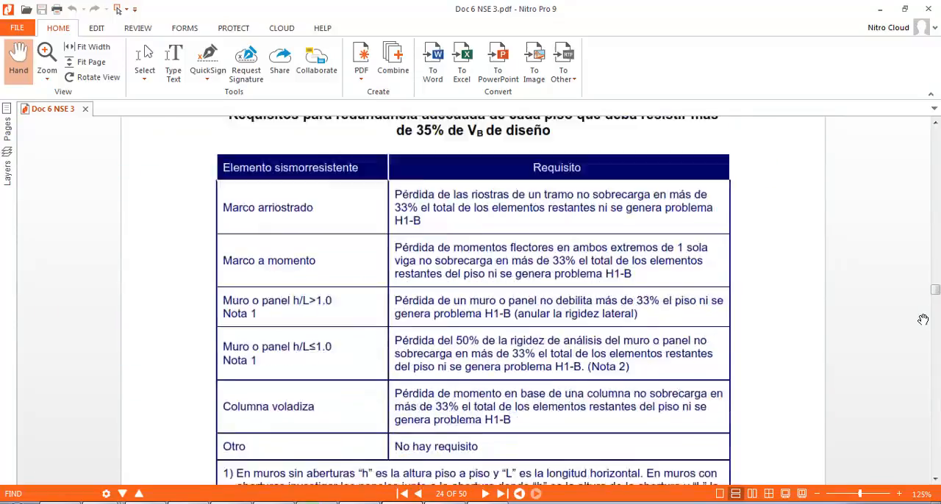
scroll(929, 138, up, 20)
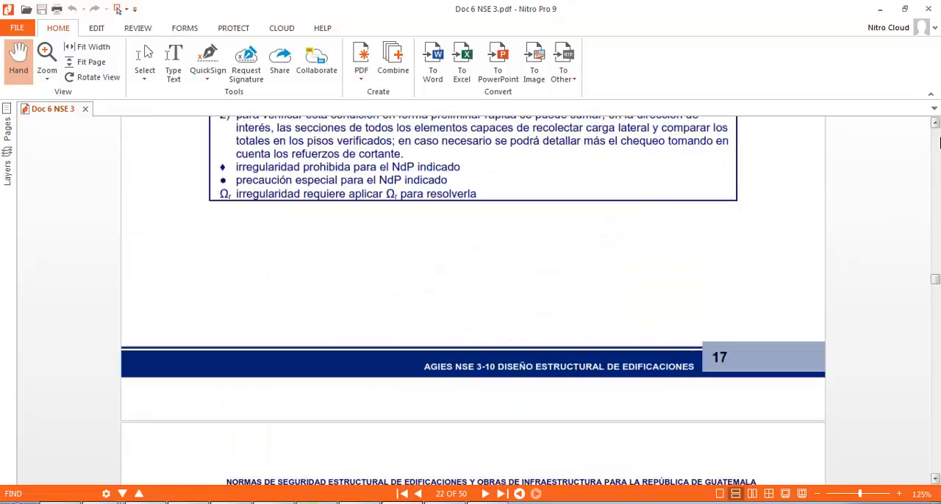
scroll(656, 193, down, 2)
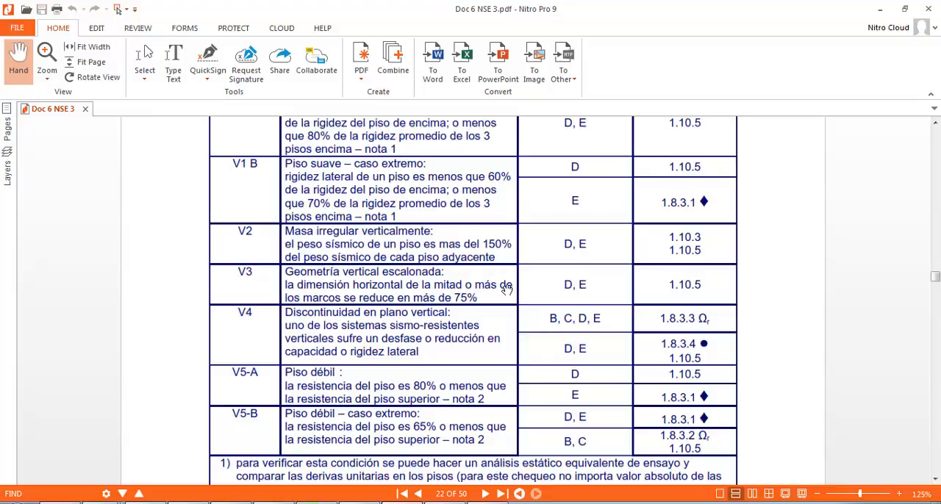
Switch back to ETABS and undo the additional joint mass assignment.
click(879, 9)
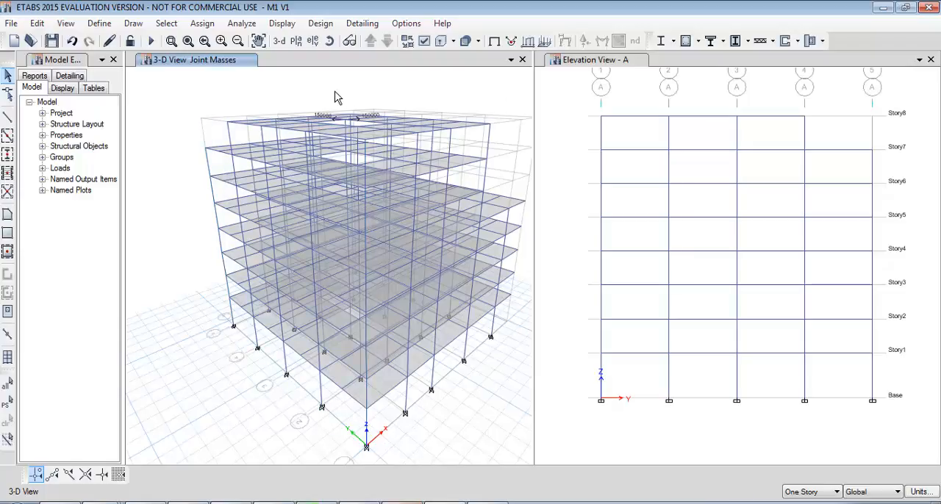
key(ctrl+z)
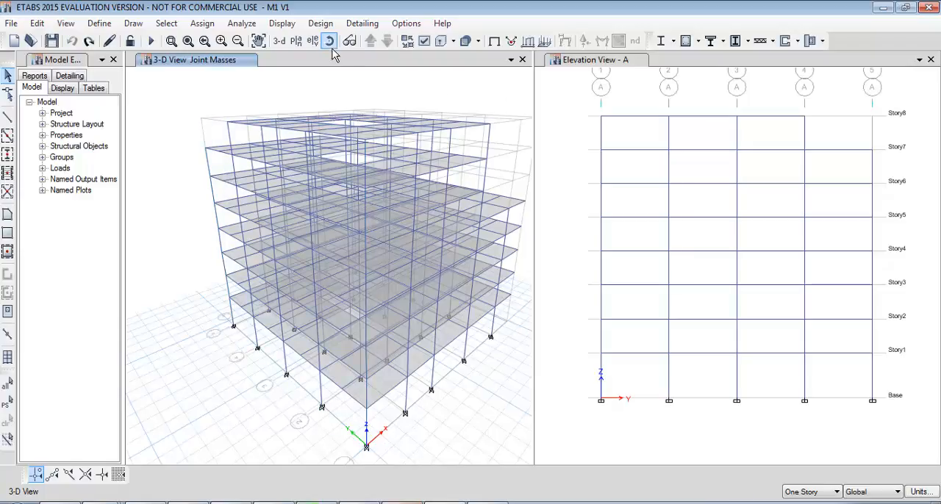
Display the elevation view along grid C with extruded frame sections.
click(312, 42)
click(365, 202)
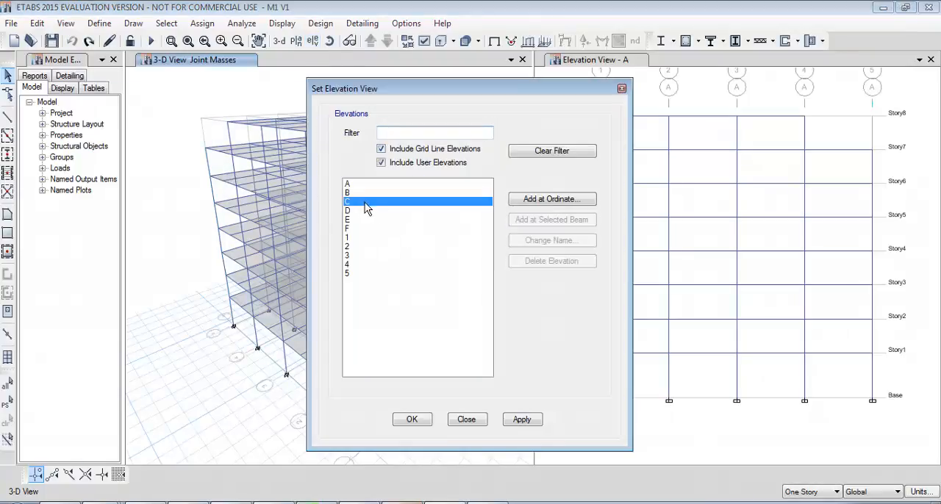
click(409, 418)
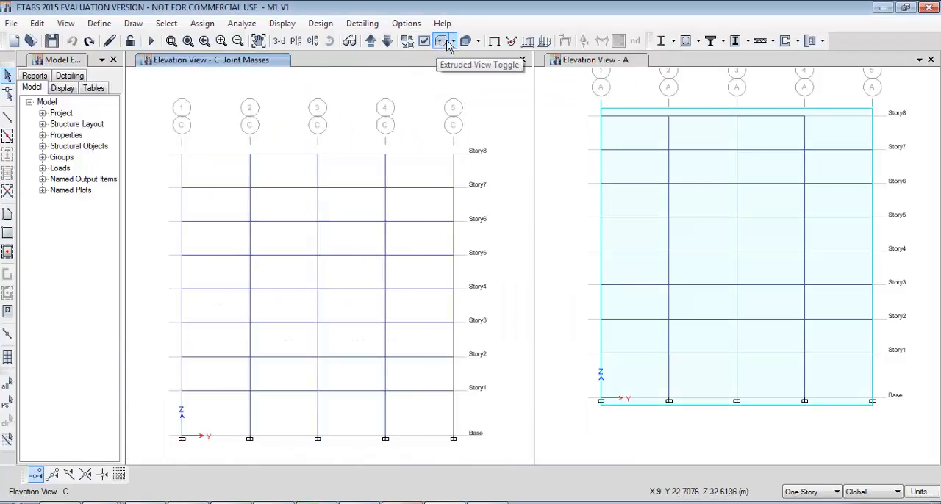
click(439, 42)
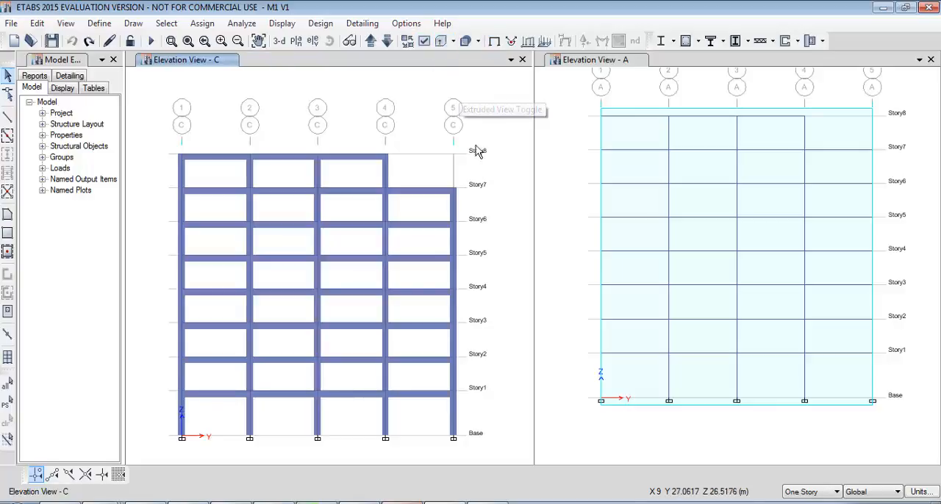
Step the elevation view to grid line 4, then recheck the V3 criterion in the NSE 3 PDF and return to ETABS.
click(387, 41)
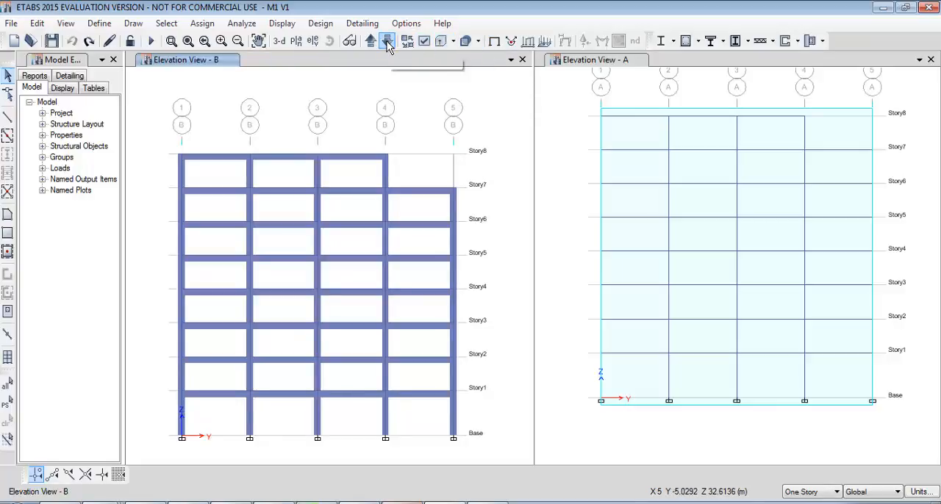
click(387, 41)
click(387, 41)
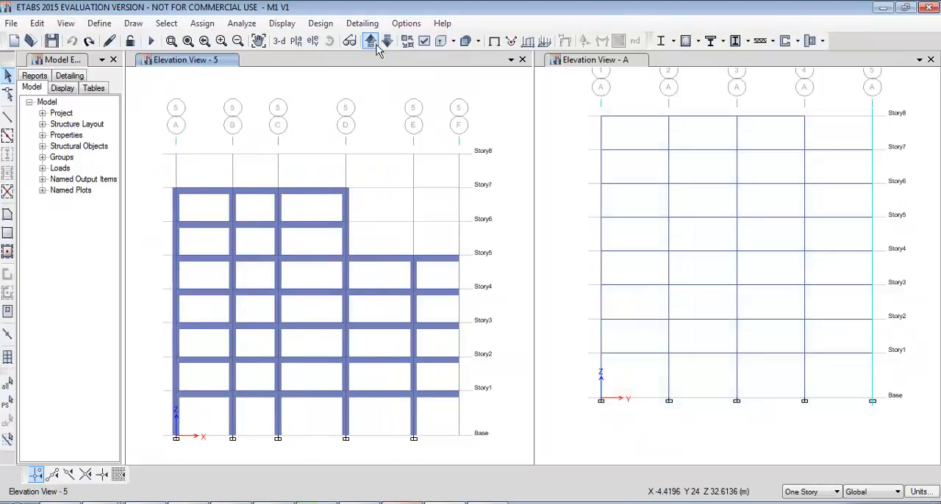
middle_drag(327, 260, 358, 248)
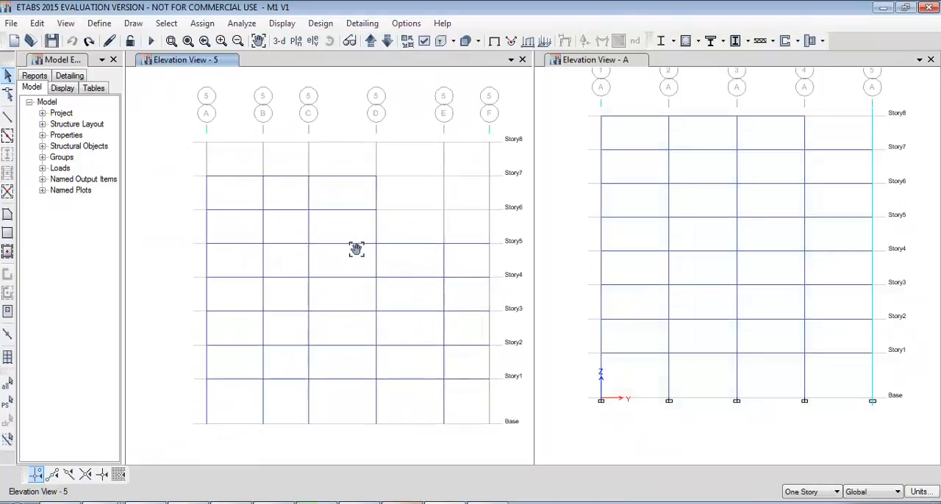
click(387, 42)
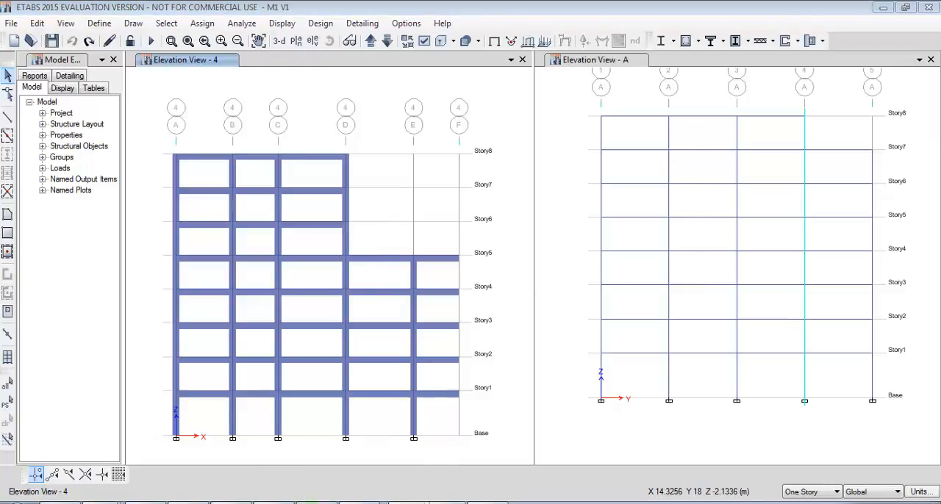
click(409, 503)
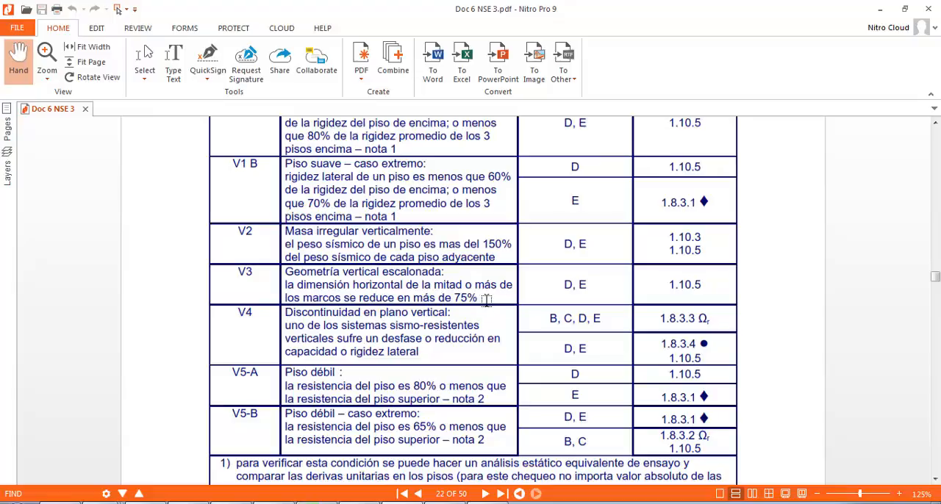
click(882, 10)
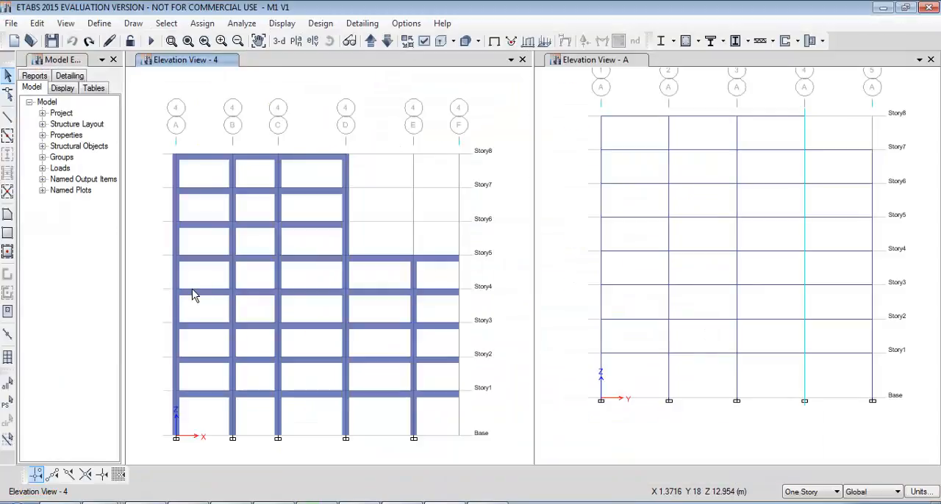
Delete the beams and columns of the B–D bays above Story5 in the grid 4 elevation, then undo the deletion.
drag(390, 142, 253, 236)
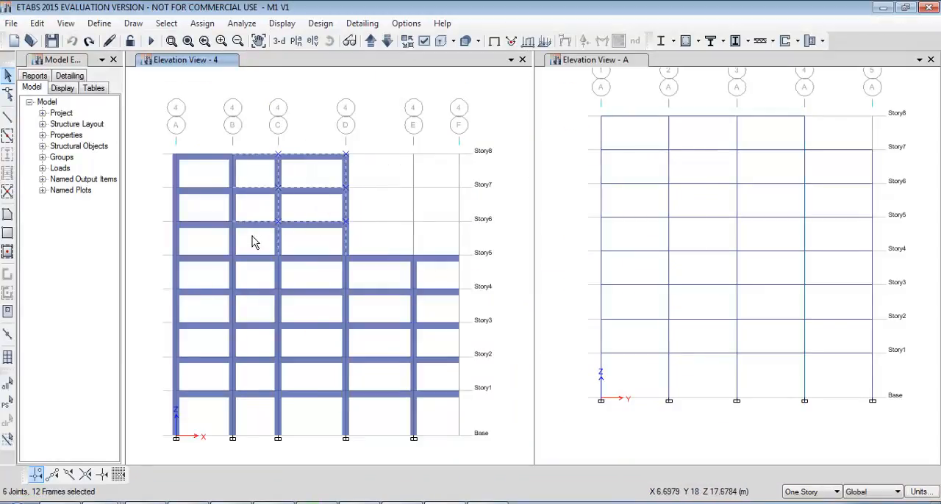
key(Escape)
key(Delete)
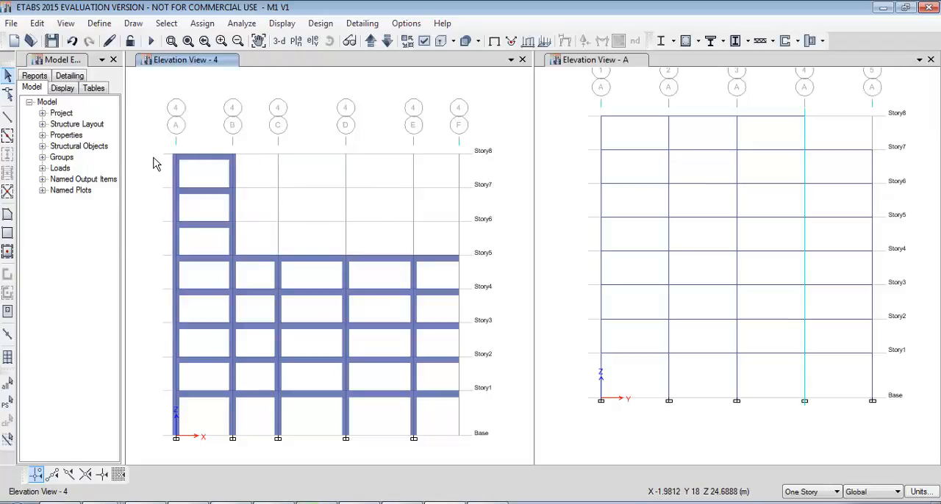
key(ctrl+z)
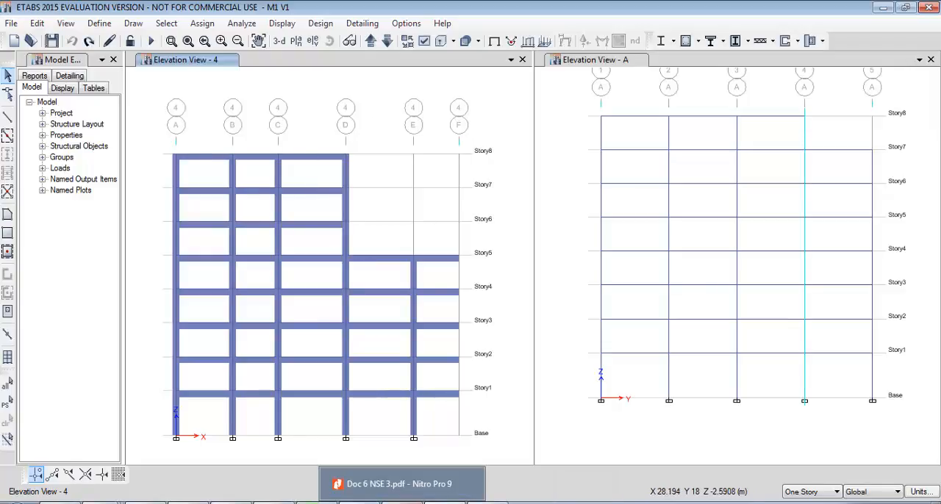
Switch to the NSE 3 PDF, review the V4 vertical in-plane discontinuity and V5 weak-story criteria, and return to ETABS.
click(404, 503)
drag(461, 358, 427, 244)
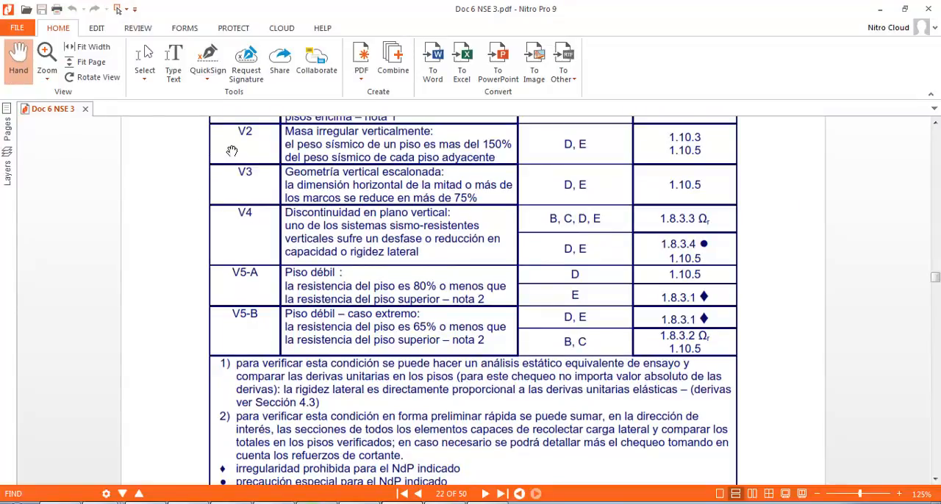
drag(488, 277, 467, 204)
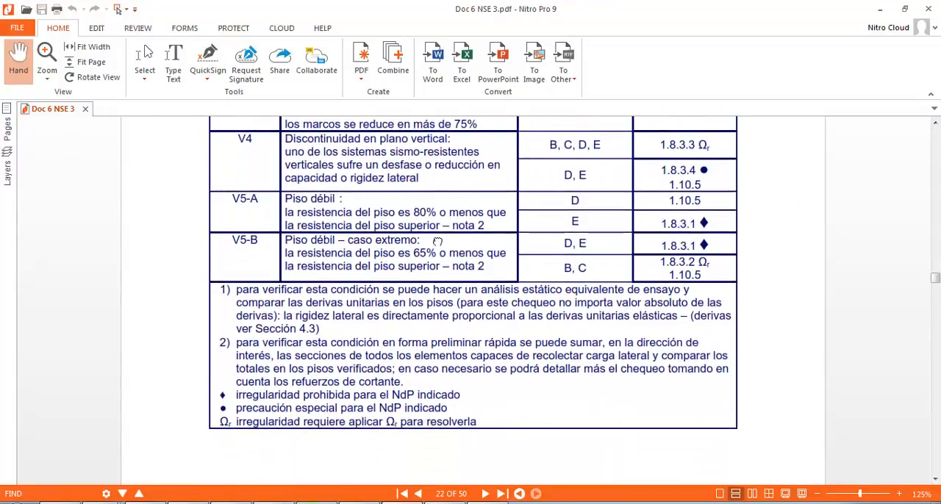
drag(437, 242, 432, 235)
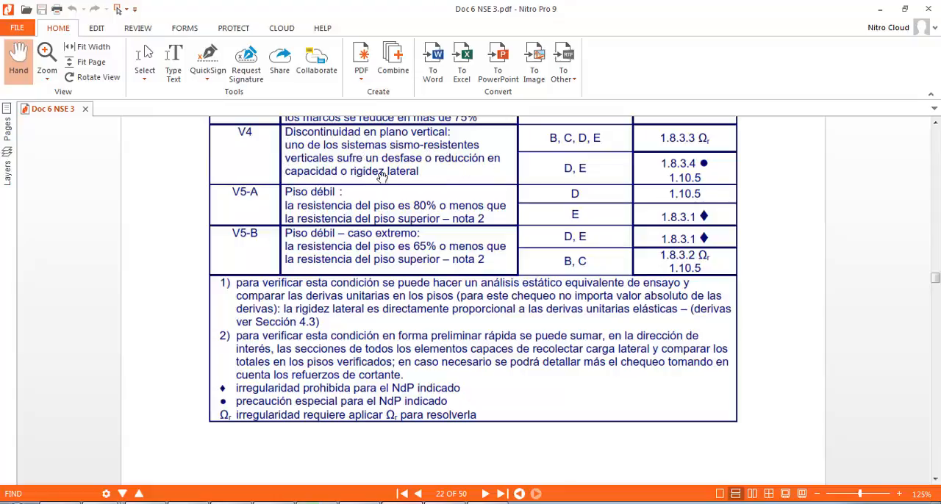
click(878, 15)
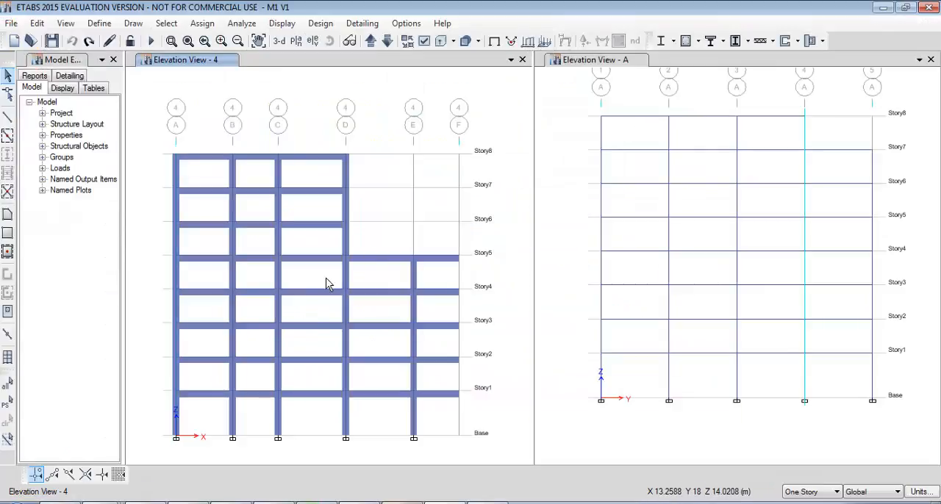
Delete the grid D columns from Base to Story5 in the grid 4 elevation, then undo the deletion.
middle_drag(325, 278, 322, 236)
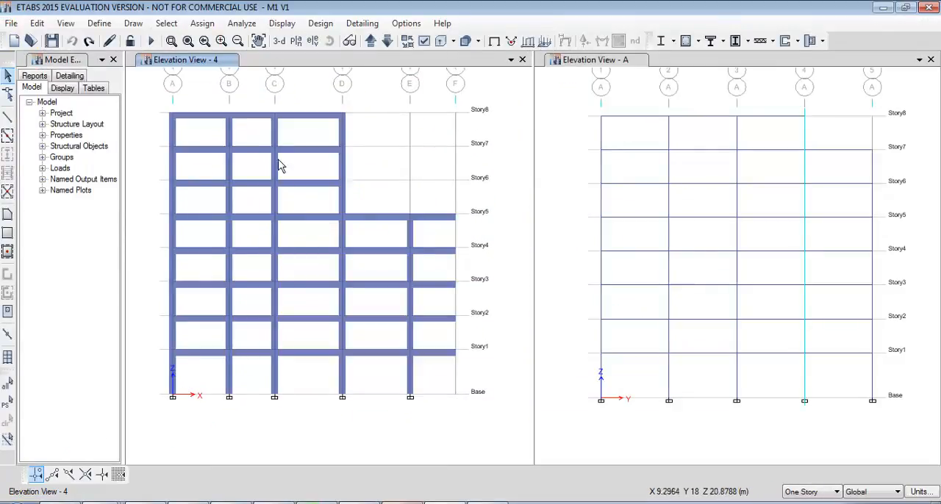
drag(319, 194, 350, 471)
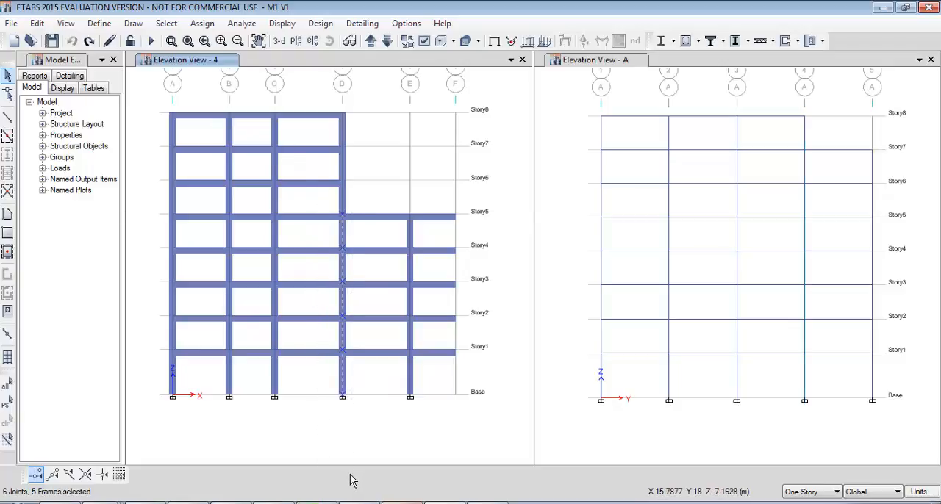
key(Delete)
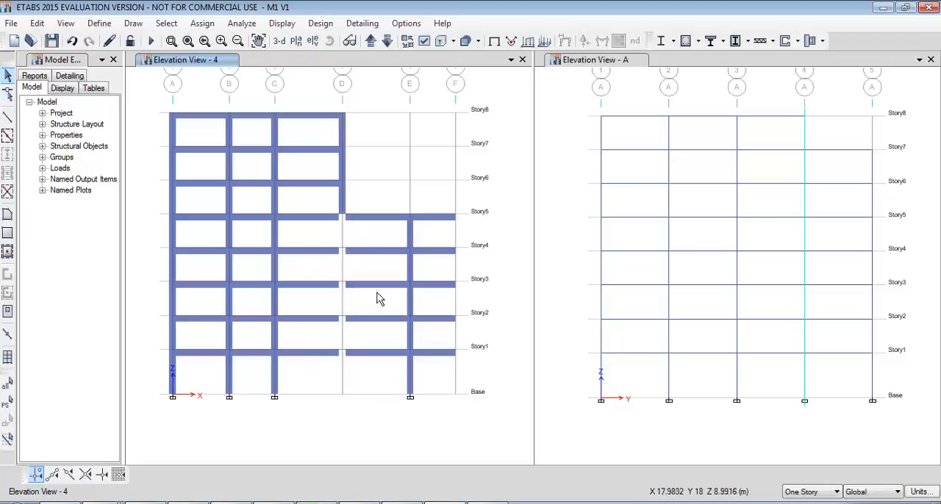
key(ctrl+z)
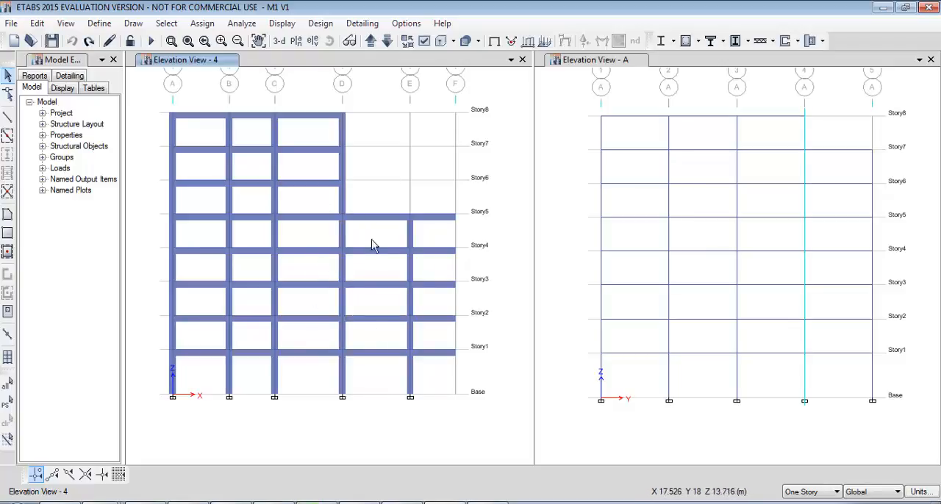
Switch to the NSE 3 PDF and go past the vertical irregularities table to section 1.9 Redundancia estructural.
click(397, 503)
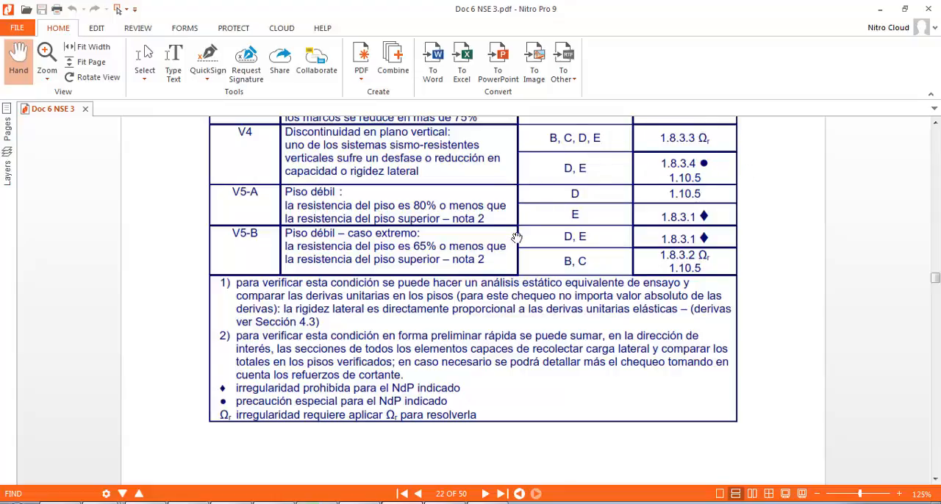
scroll(471, 233, down, 5)
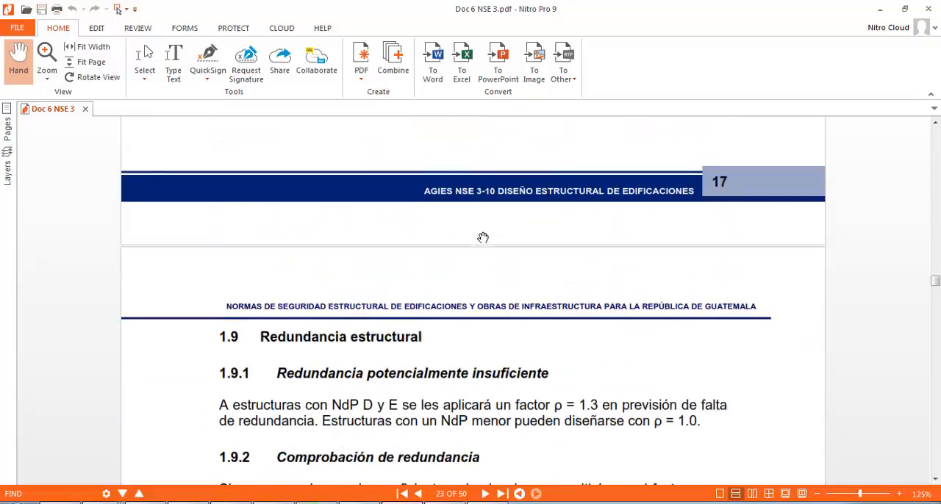
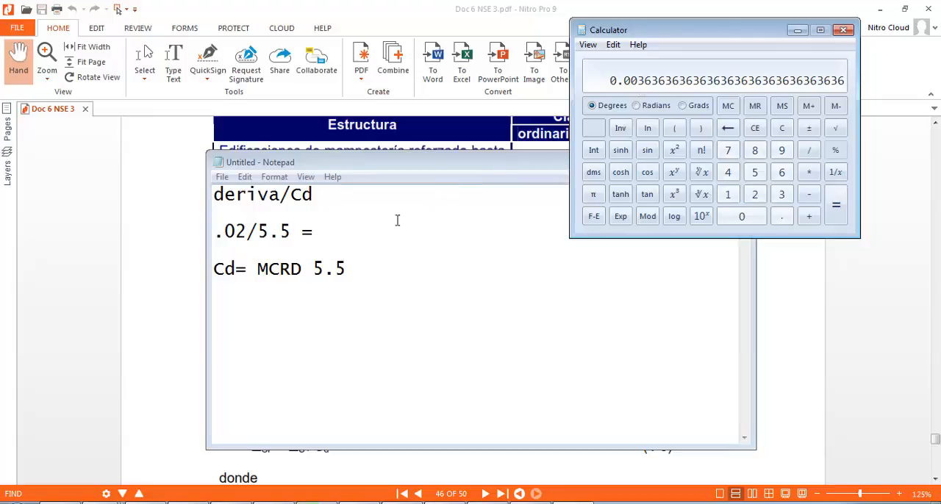
Record .003636 as the result of .02/5.5 in the Notepad note, close Calculator and return to ETABS.
click(377, 231)
text(.003636)
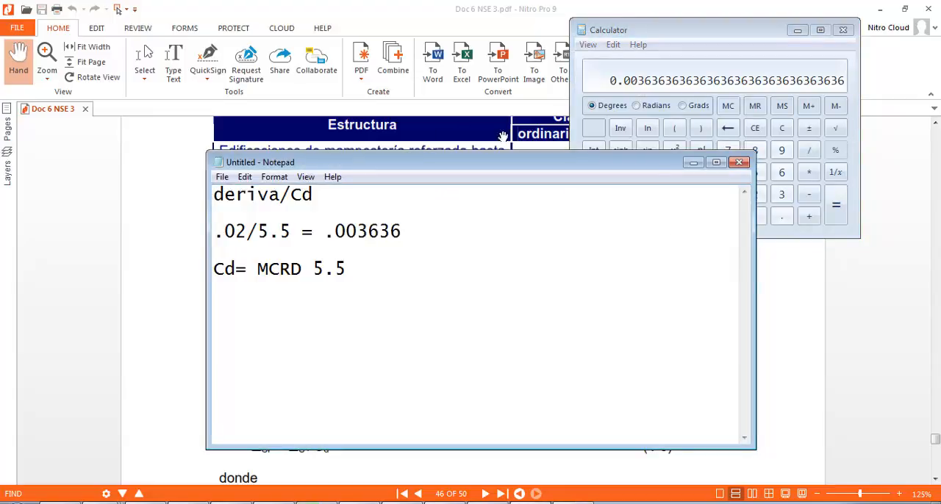
click(842, 31)
click(904, 9)
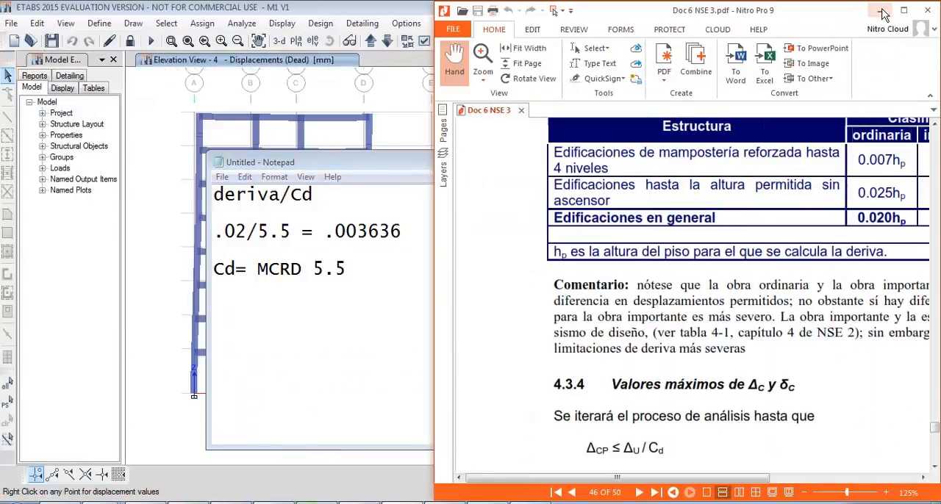
click(879, 10)
click(154, 113)
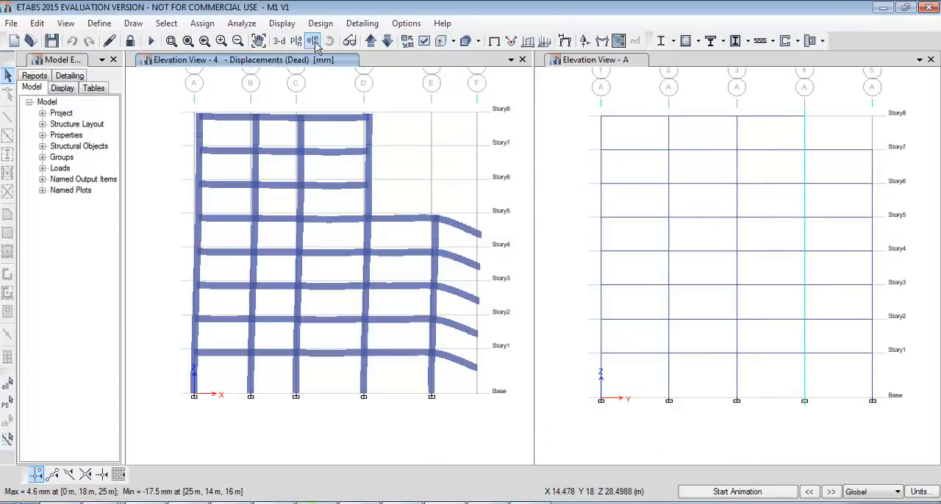
Open the story response plots and set the display type to Max story drifts.
click(281, 22)
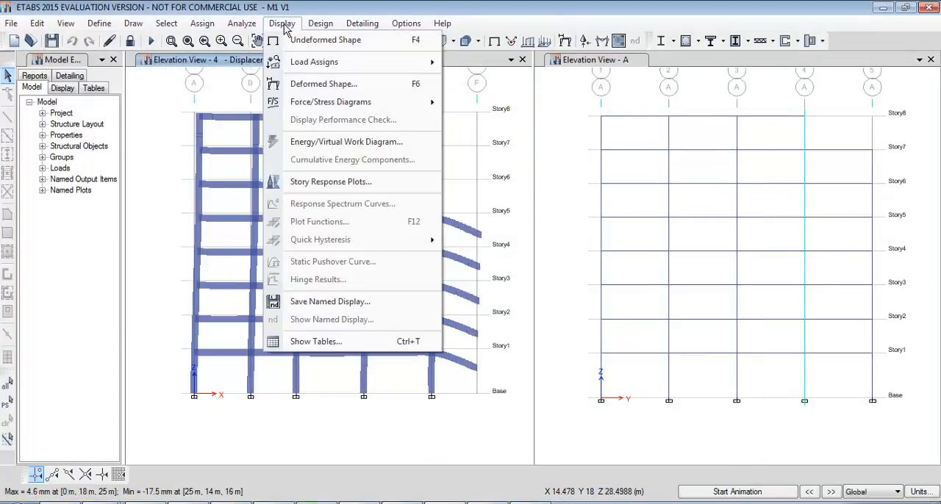
click(297, 188)
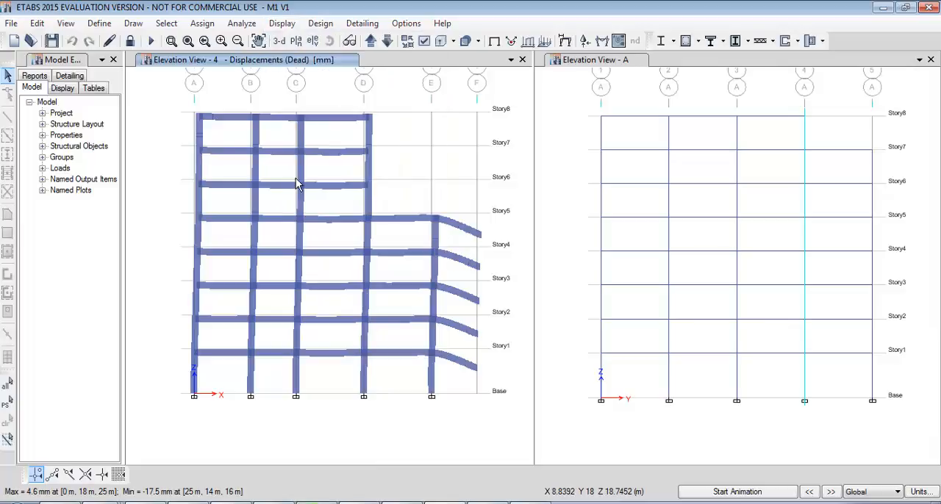
click(250, 139)
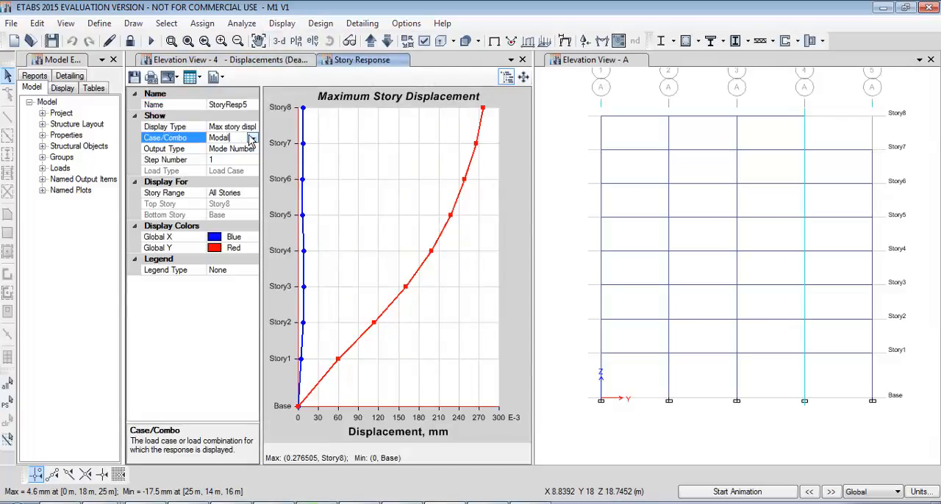
click(250, 127)
click(252, 126)
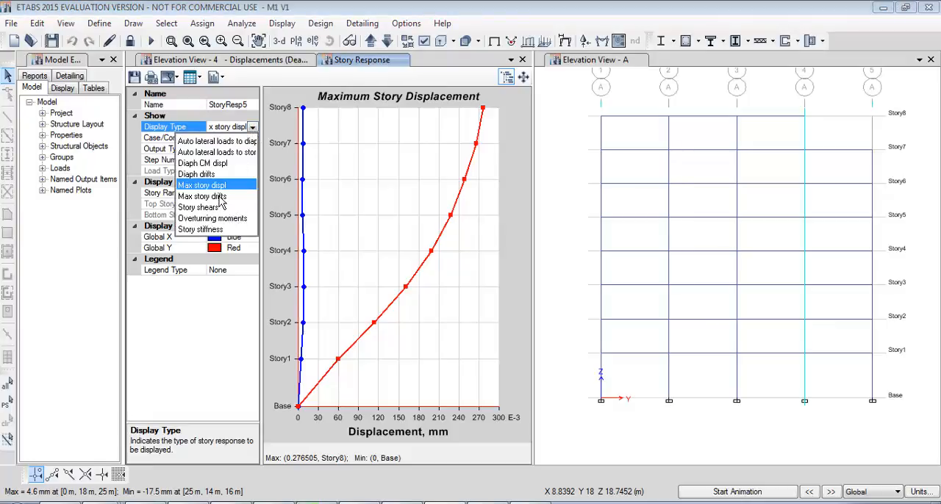
click(209, 196)
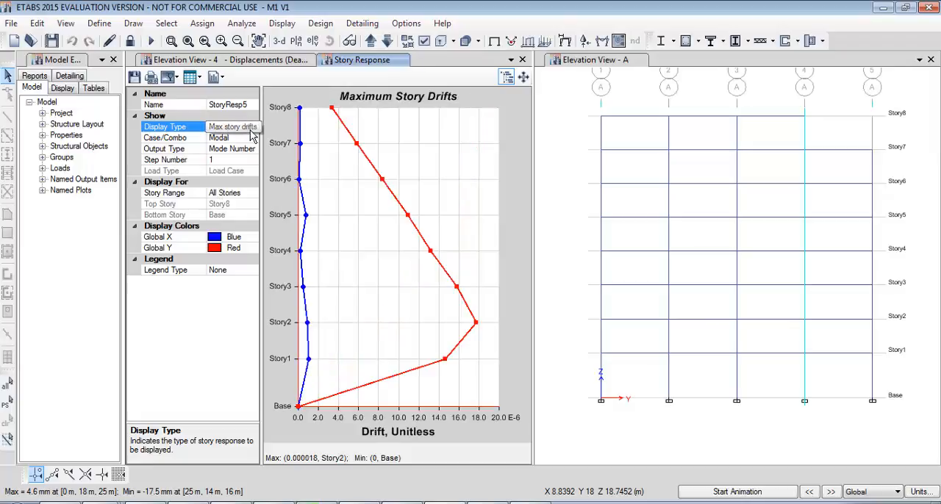
click(252, 127)
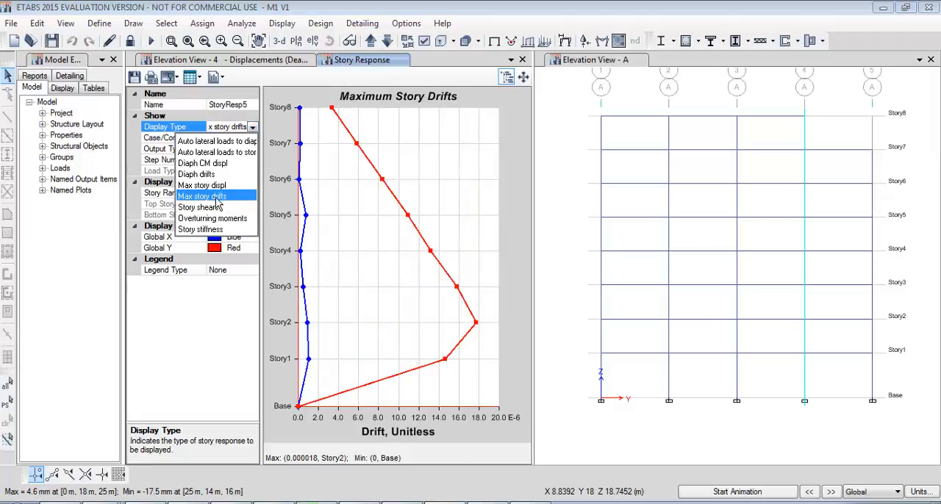
click(221, 197)
Plot the maximum story drifts for load case SX and inspect the peak drift point.
click(251, 139)
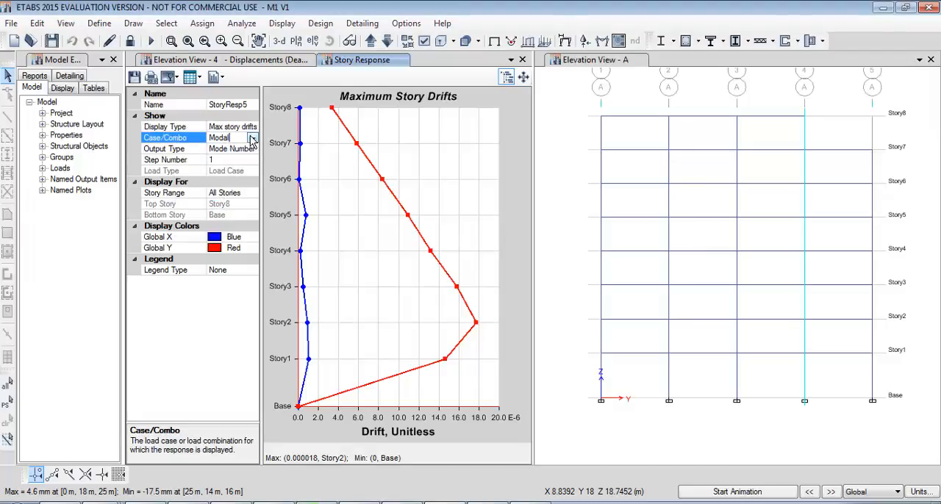
click(252, 139)
click(211, 184)
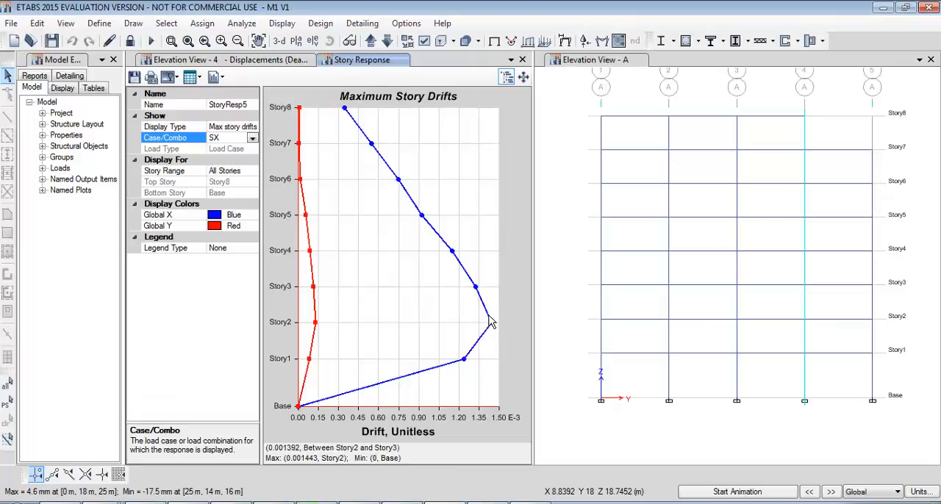
mouse_move(491, 327)
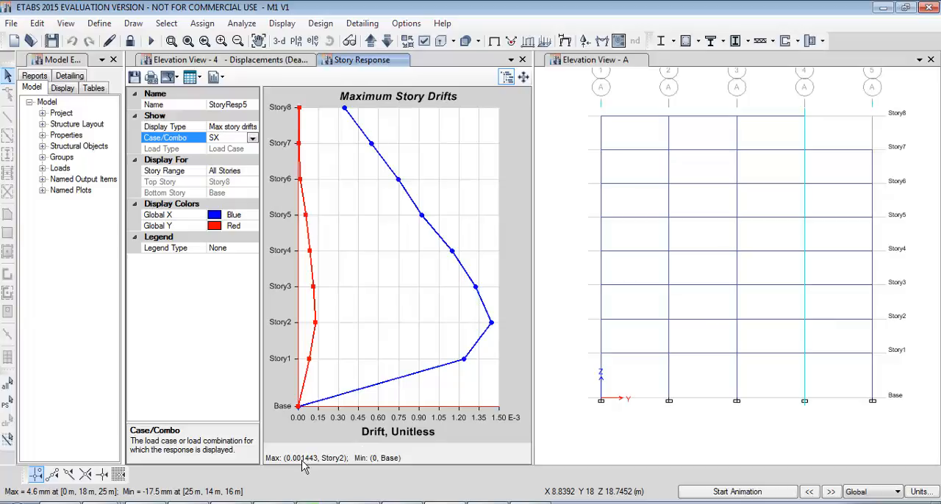
Check the allowable drift in the Notepad note, and plot the maximum story drifts for load case SY.
click(422, 503)
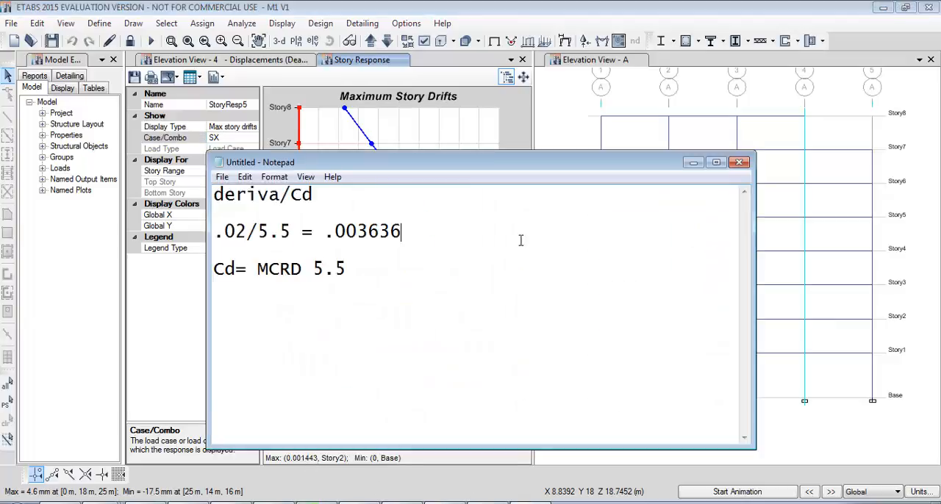
drag(335, 230, 416, 231)
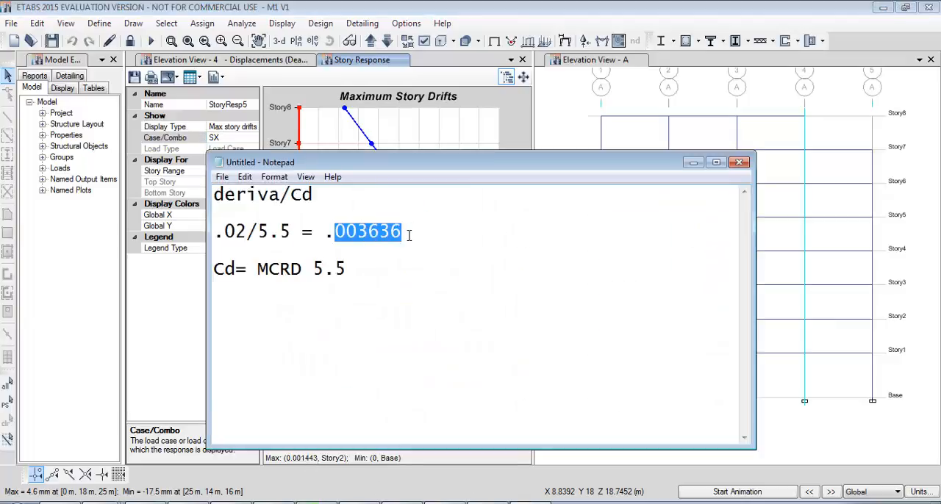
click(693, 162)
click(250, 139)
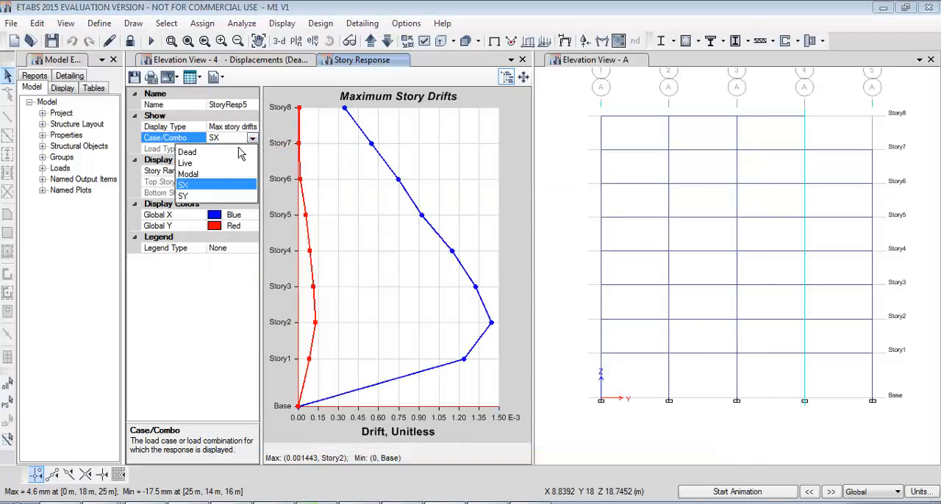
click(184, 196)
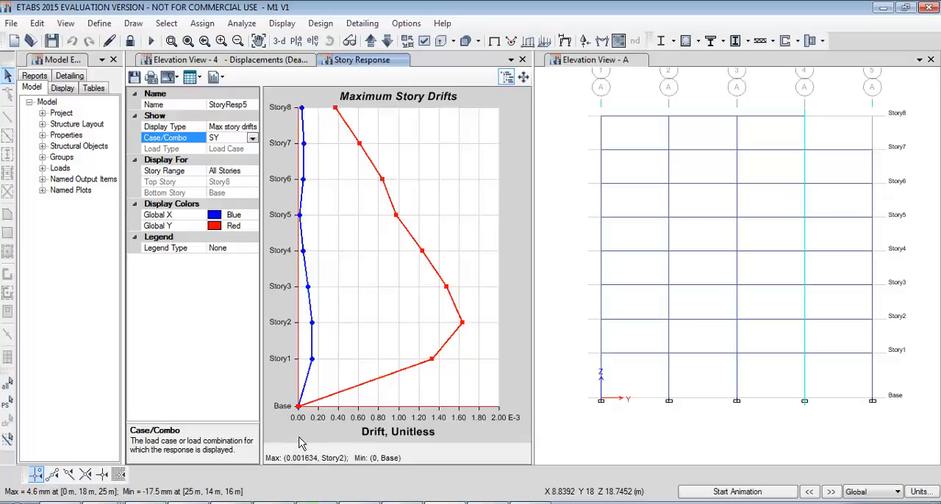
Activate the grid A elevation and unlock the model for editing.
click(588, 127)
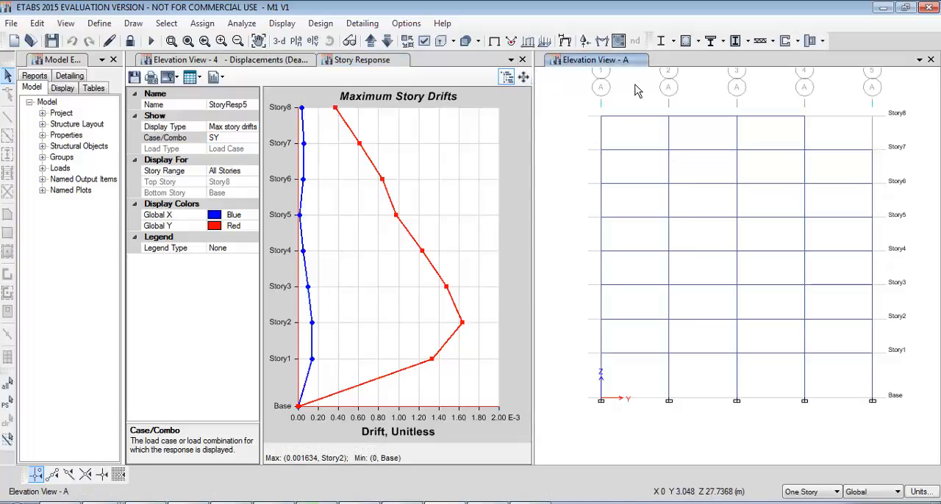
middle_drag(635, 86, 618, 122)
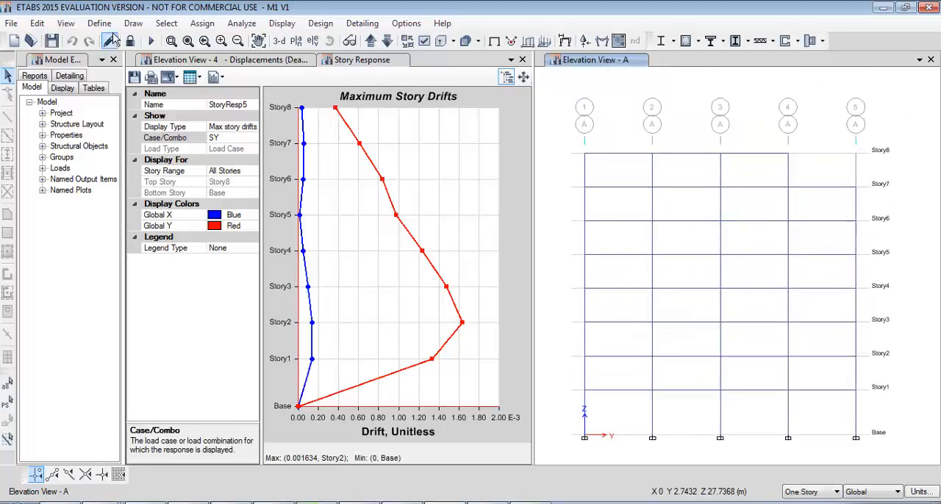
click(131, 40)
click(484, 308)
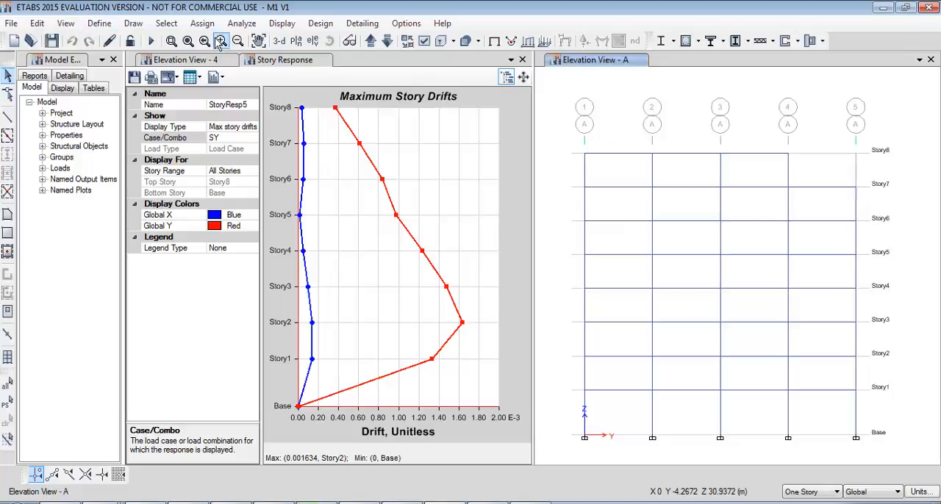
Open the Columna frame section for modification and set its depth to 30 cm.
click(66, 23)
click(100, 24)
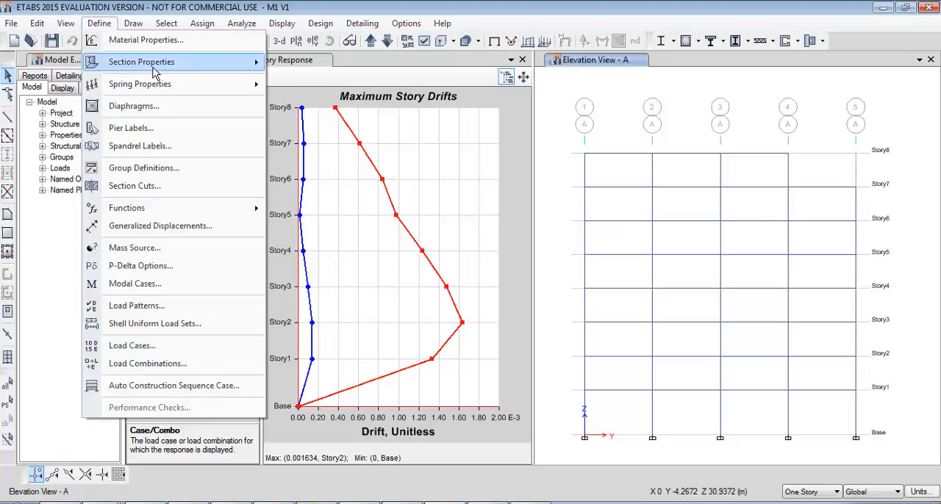
mouse_move(153, 63)
click(298, 63)
text(c)
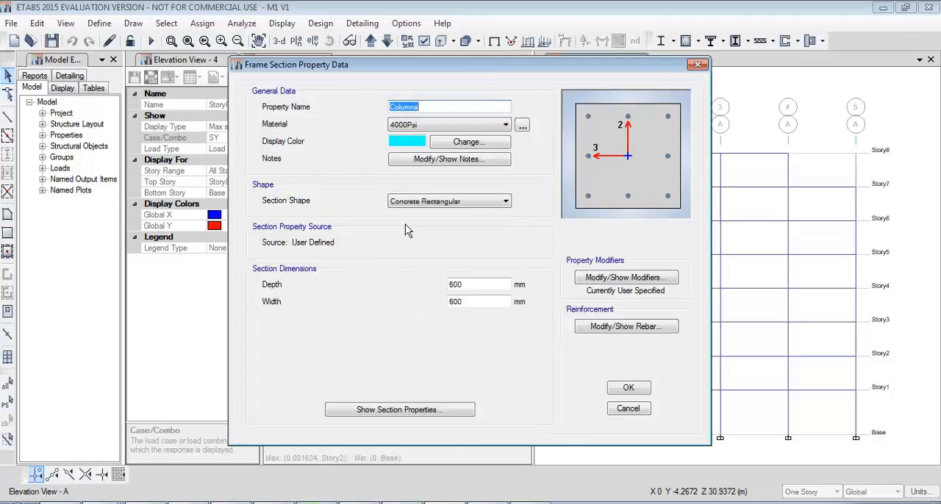
double_click(475, 284)
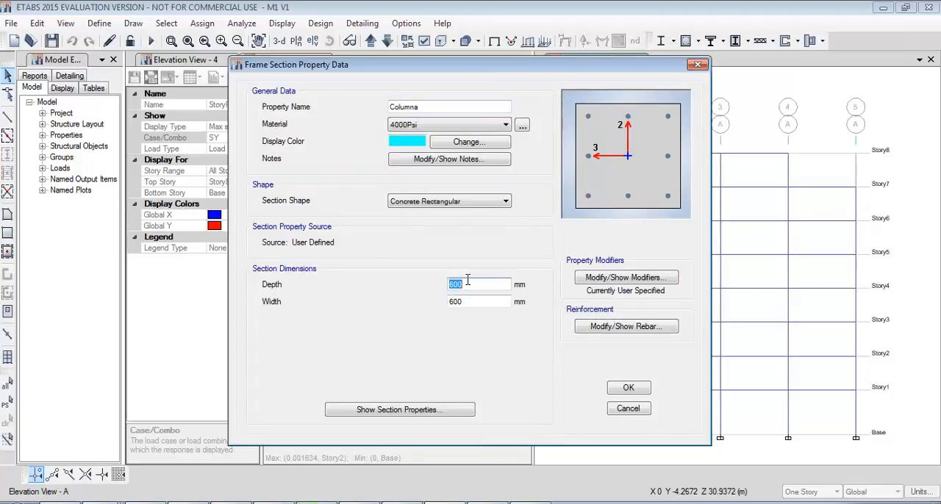
text(30cm)
key(Tab)
key(Tab)
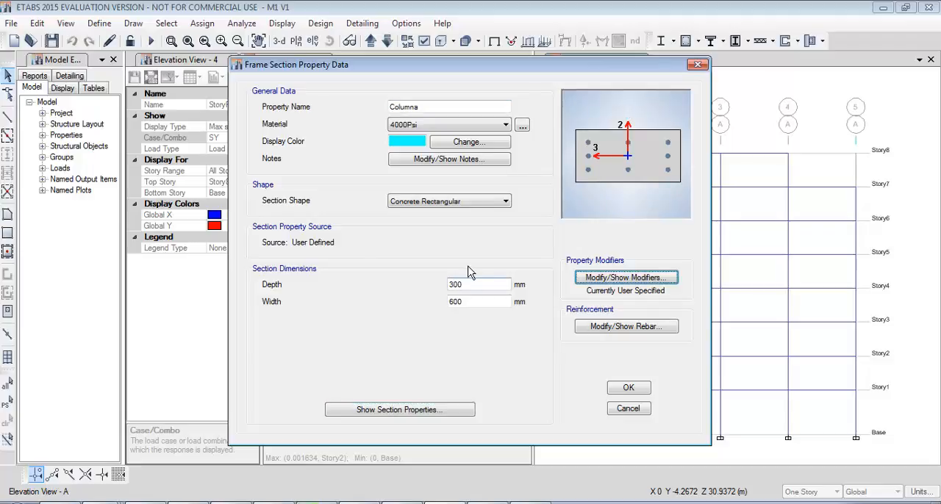
Set the Columna section's width to 30 cm and accept the frame section changes.
drag(475, 302, 435, 296)
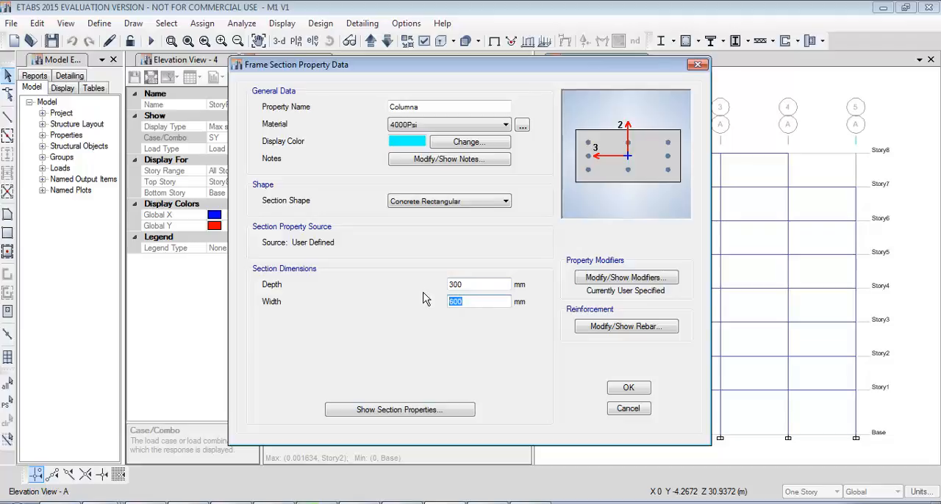
text(30cm)
key(Tab)
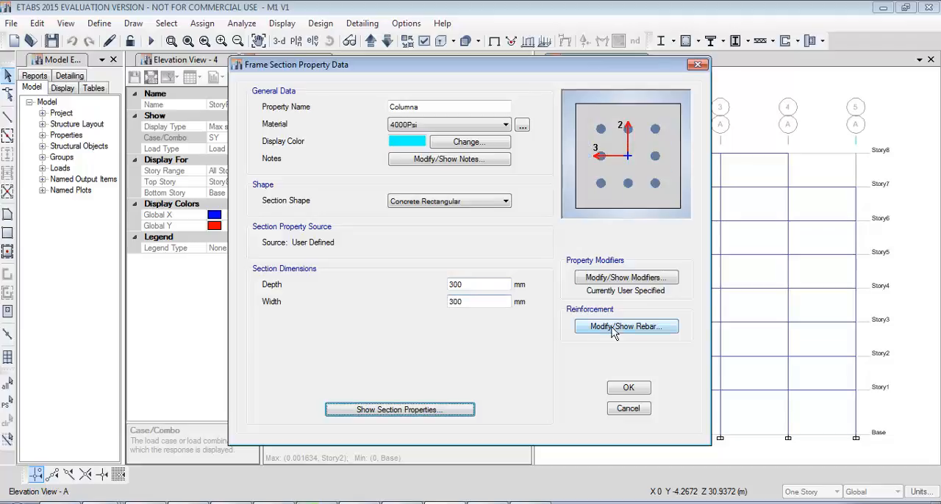
click(628, 387)
click(539, 386)
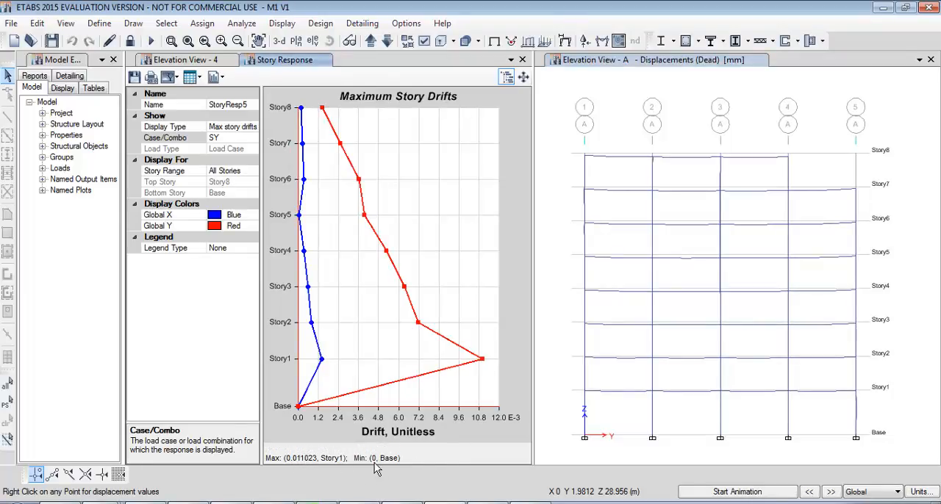
Bring up the Notepad note with the allowable drift and move it clear of the plot's maximum value.
key(alt+Tab)
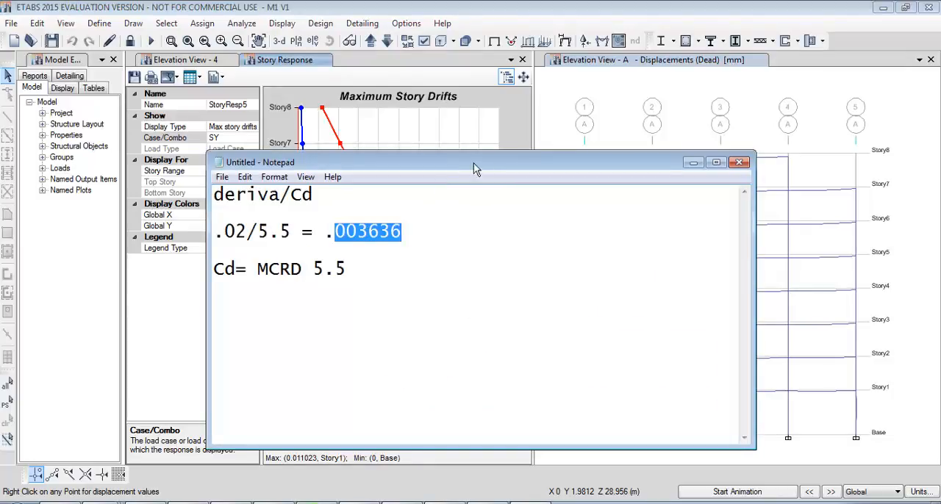
drag(474, 168, 590, 114)
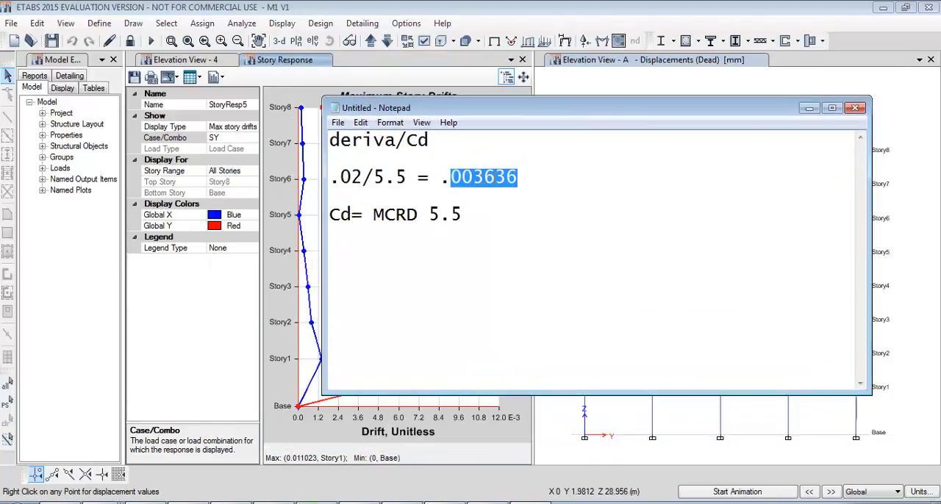
click(581, 220)
Open Calculator and divide the 0.011 story drift by the 0.0036 limit.
key(super+r)
text(calc)
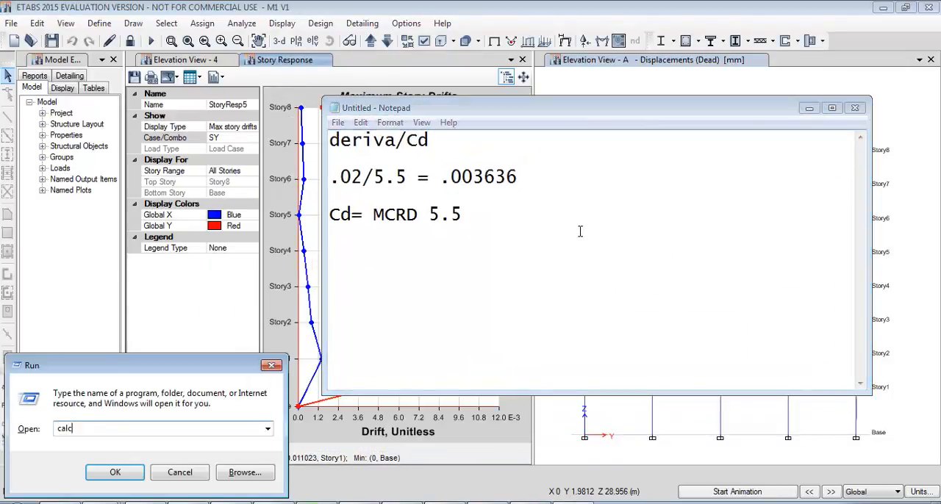
key(Return)
text(0.011)
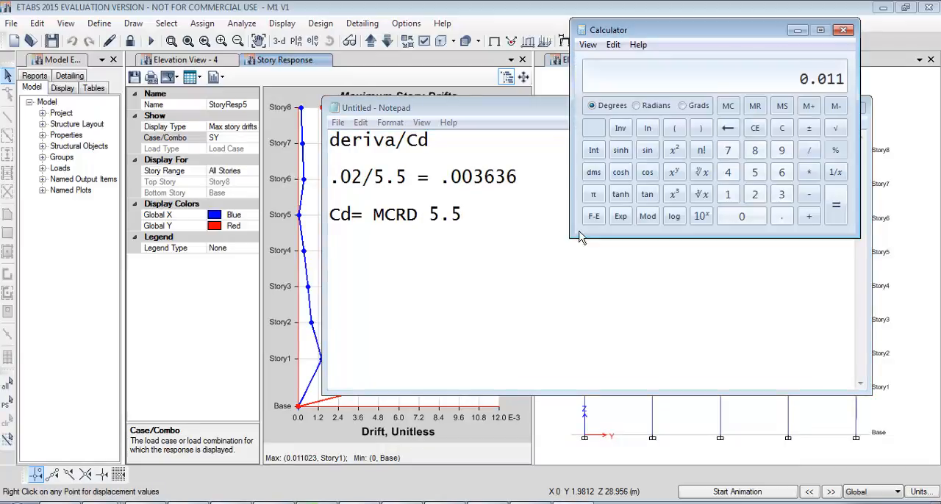
text(0.0036)
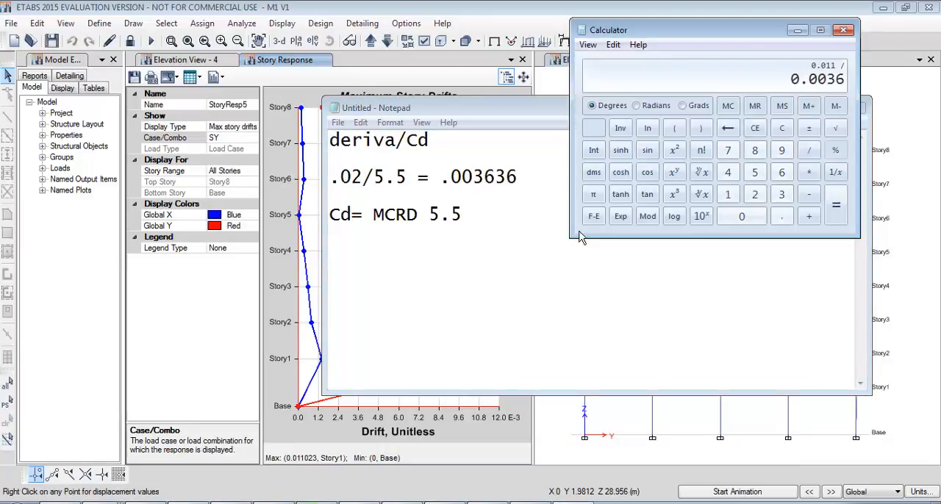
key(Return)
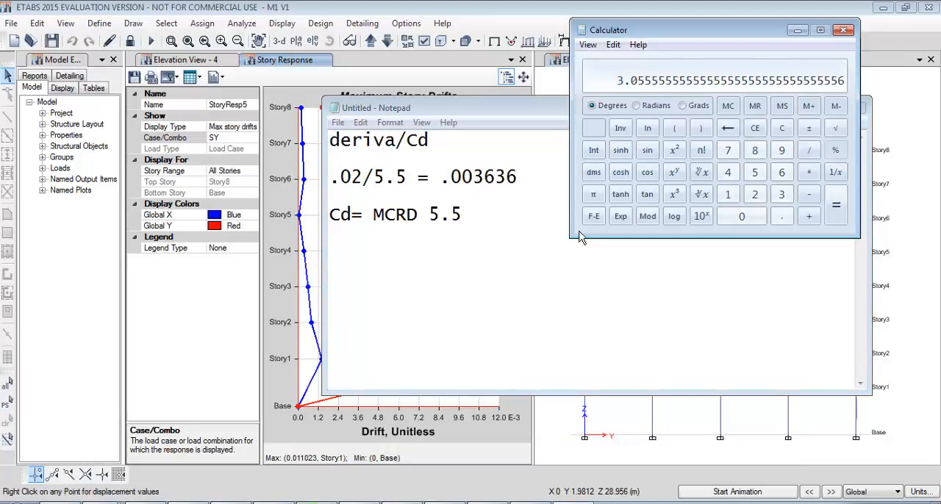
Minimize Calculator and Notepad, and show the undeformed shape in the grid A elevation.
click(797, 31)
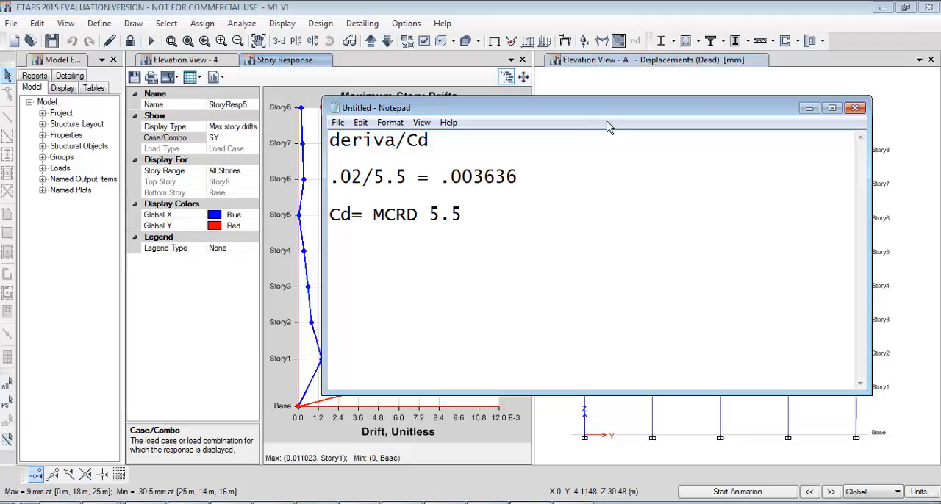
click(807, 109)
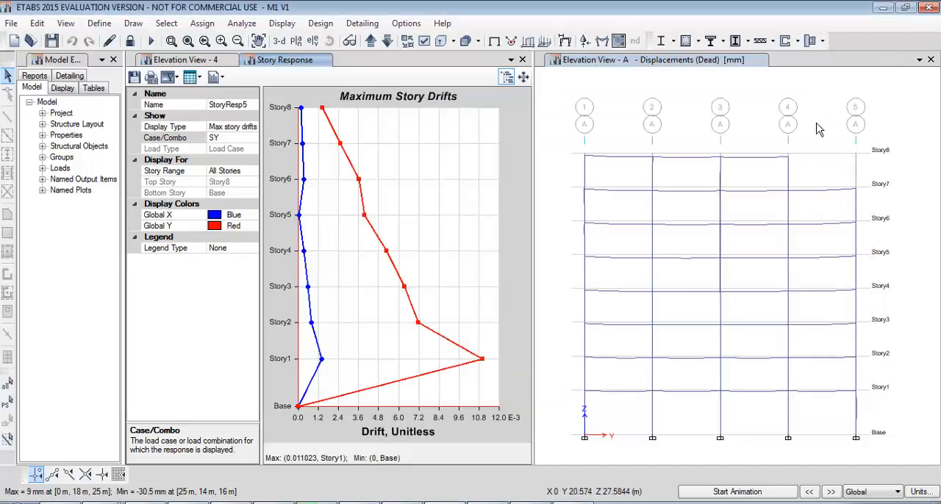
click(494, 42)
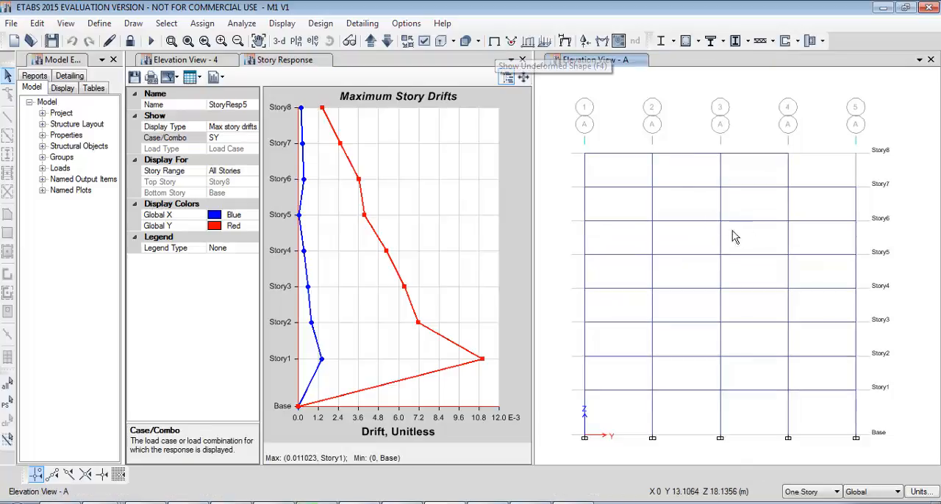
Unlock the model, draw Wall1 walls over all stories between grids 2 and 3 in the grid A elevation, and rerun the analysis.
mouse_move(629, 127)
mouse_down()
mouse_move(745, 465)
mouse_move(680, 128)
mouse_move(646, 117)
mouse_move(762, 440)
mouse_move(734, 464)
mouse_move(631, 105)
mouse_move(714, 303)
mouse_move(731, 472)
mouse_move(622, 104)
mouse_move(625, 115)
mouse_up()
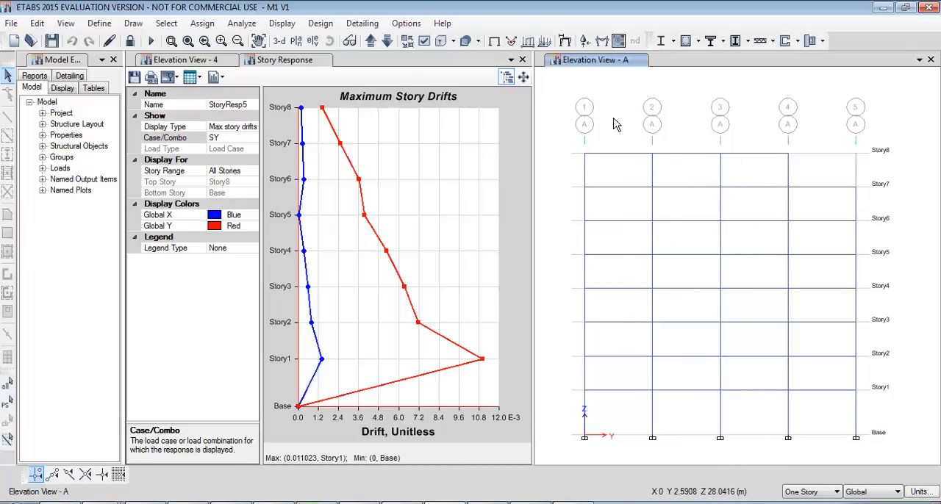
click(130, 41)
click(496, 303)
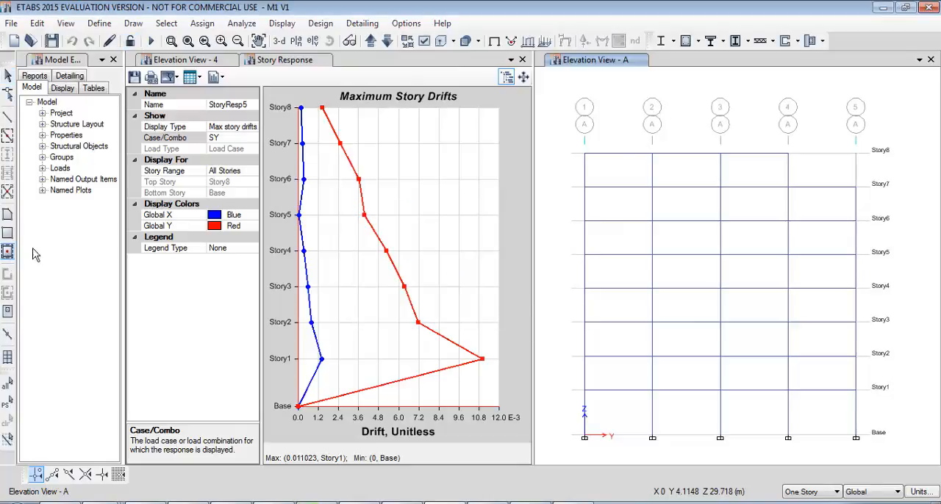
click(8, 250)
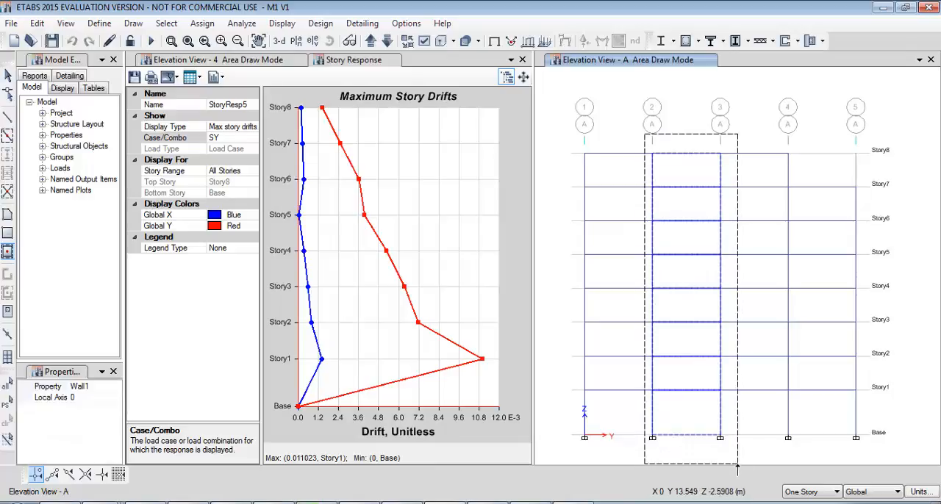
click(685, 448)
click(8, 76)
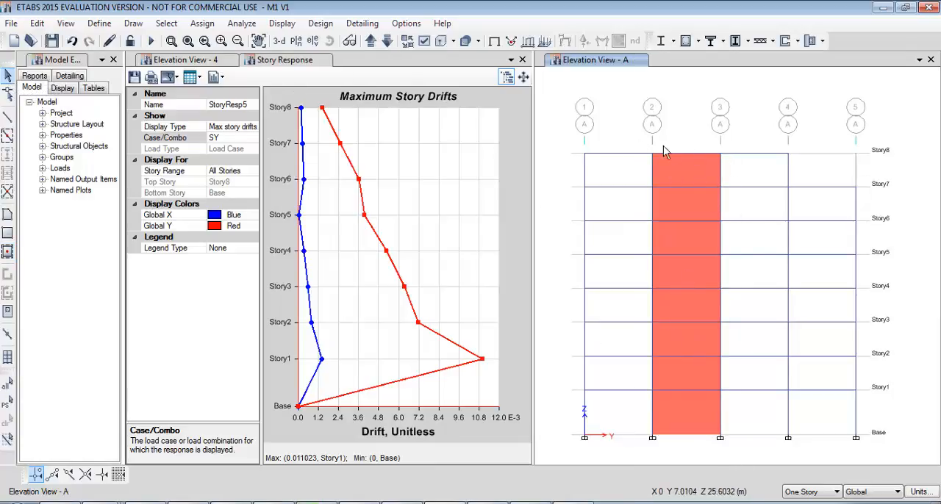
key(F5)
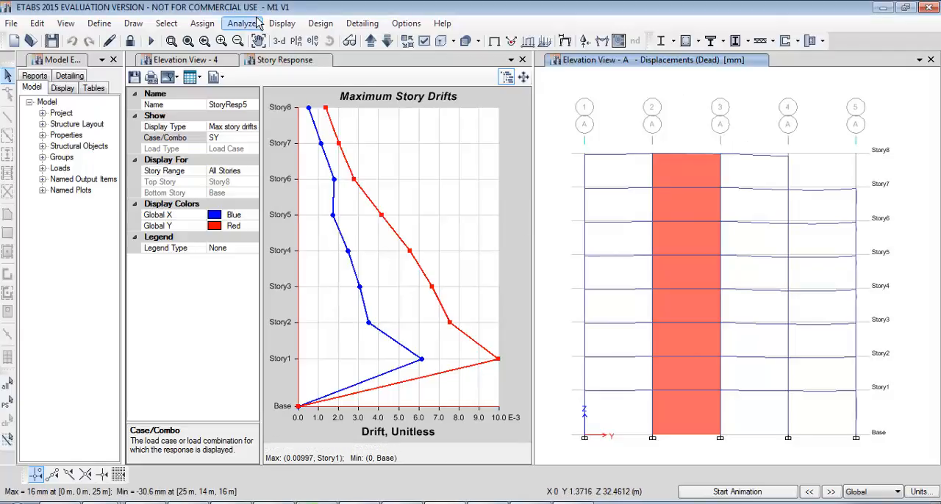
Unlock the model, accepting deletion of the analysis results, and bring up the grid D elevation.
click(130, 41)
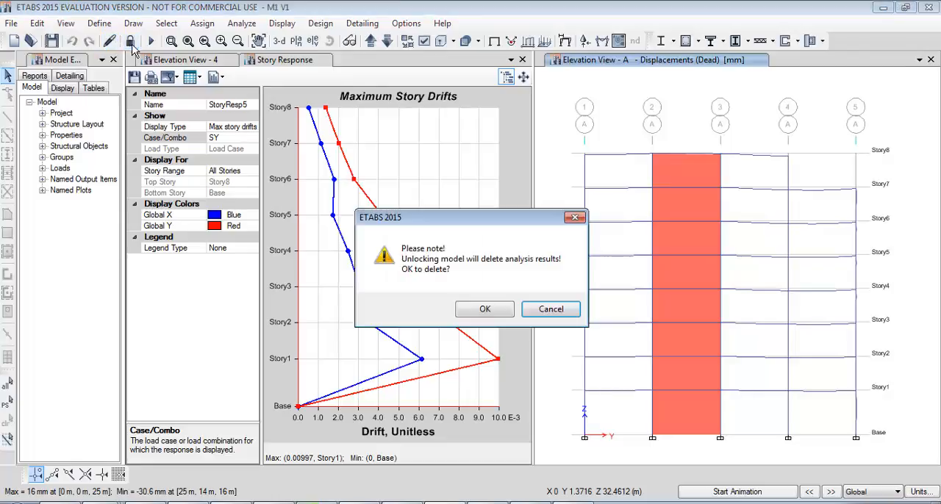
click(505, 313)
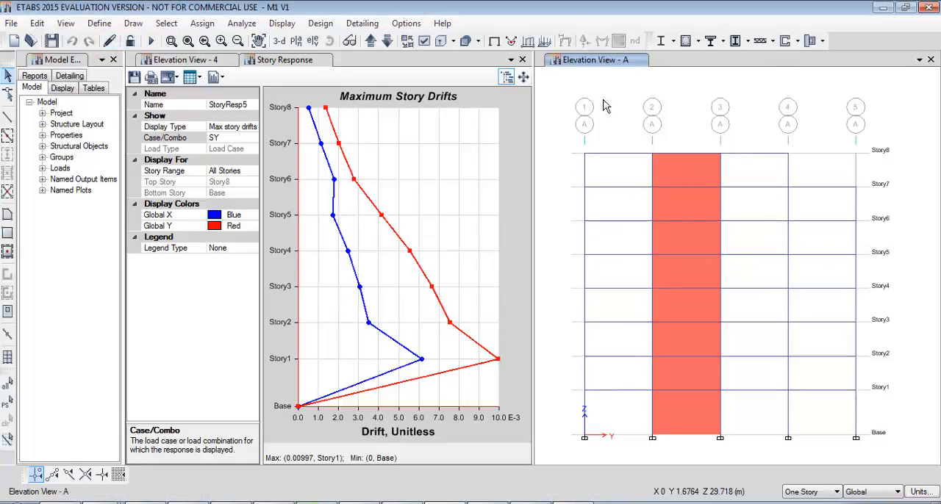
click(371, 40)
click(371, 41)
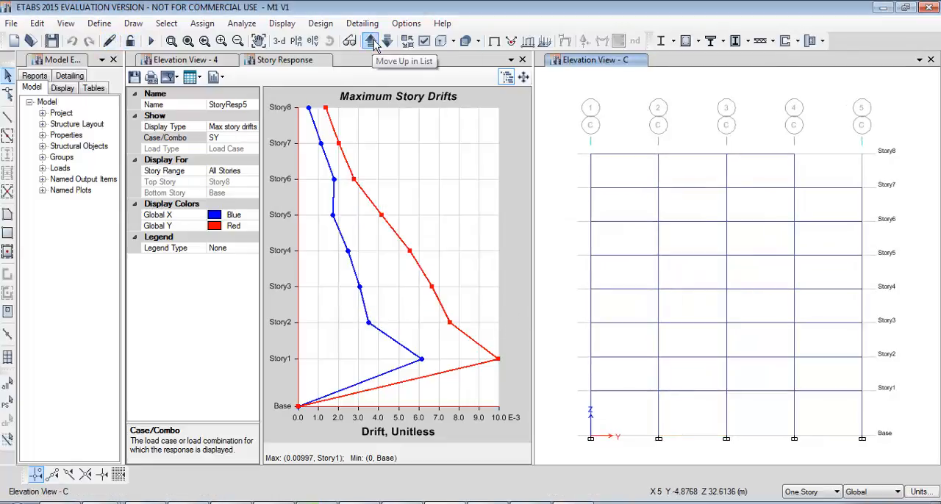
click(371, 40)
click(371, 41)
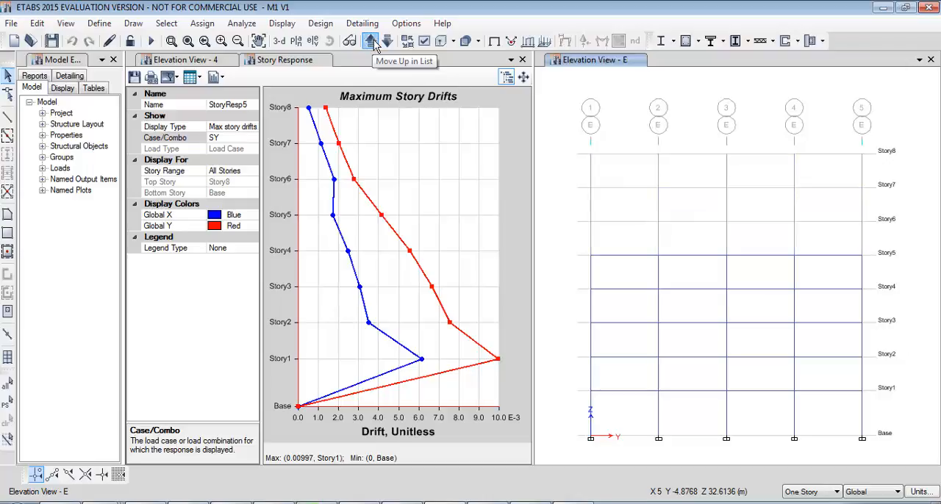
click(389, 42)
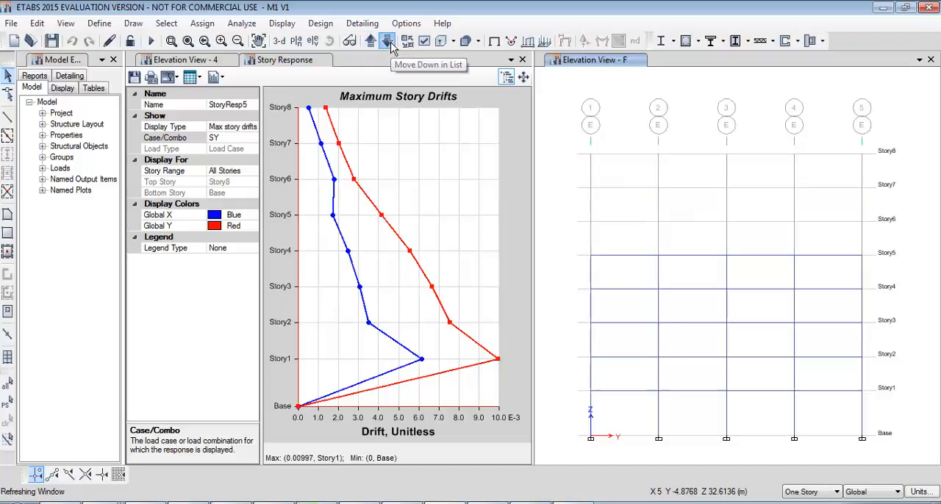
click(387, 41)
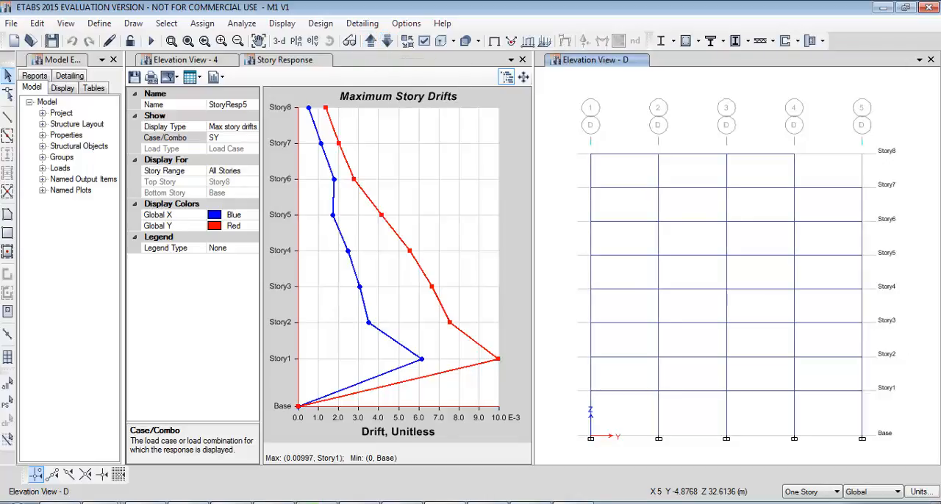
Draw Wall1 walls over all stories between grids 1 and 3 in the grid D elevation.
click(6, 233)
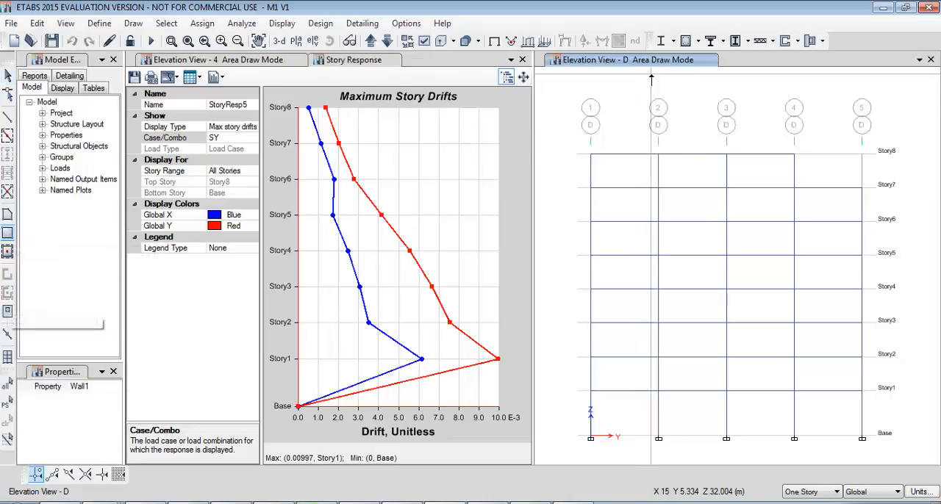
key(Escape)
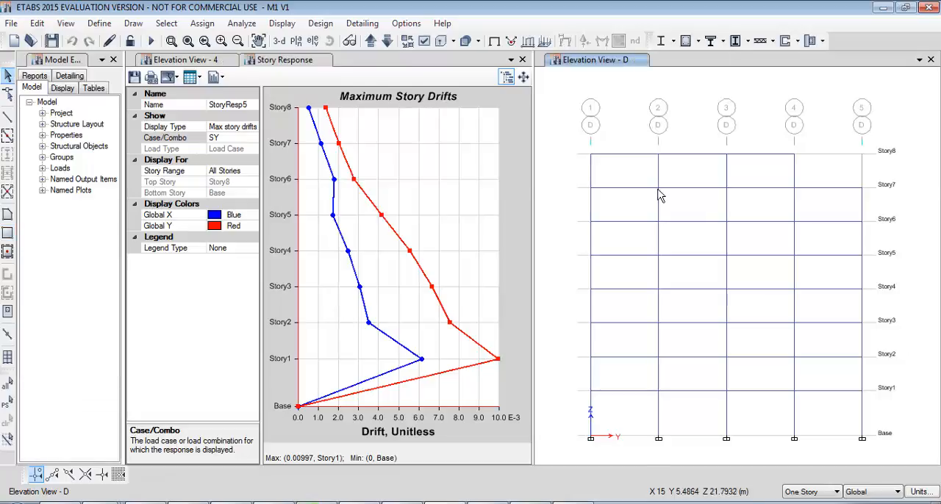
click(7, 251)
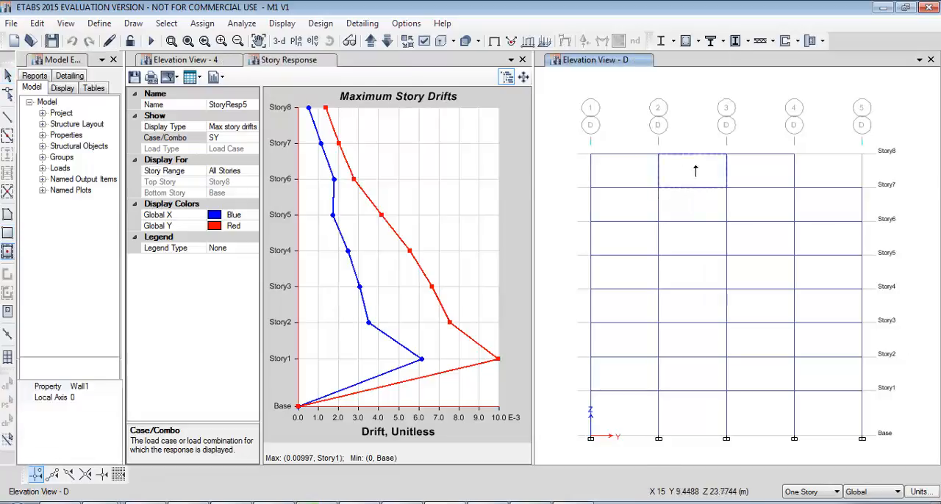
drag(657, 154, 740, 481)
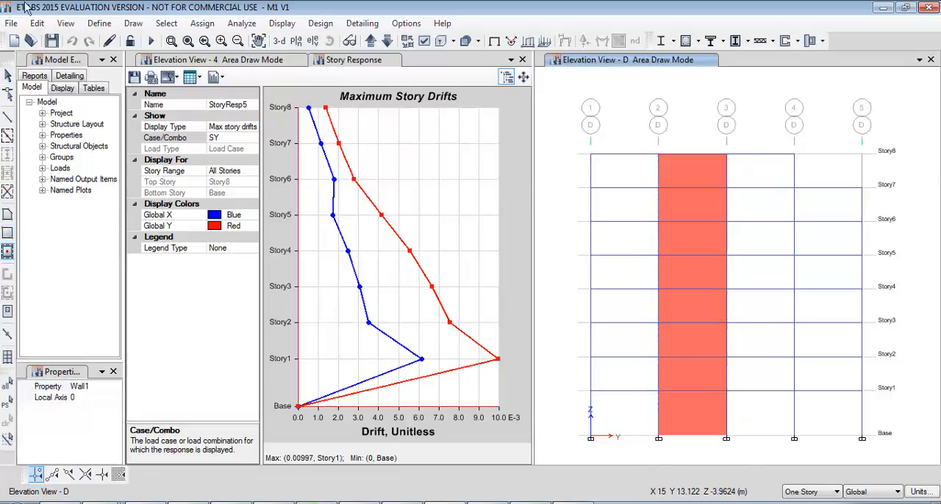
drag(571, 128, 685, 474)
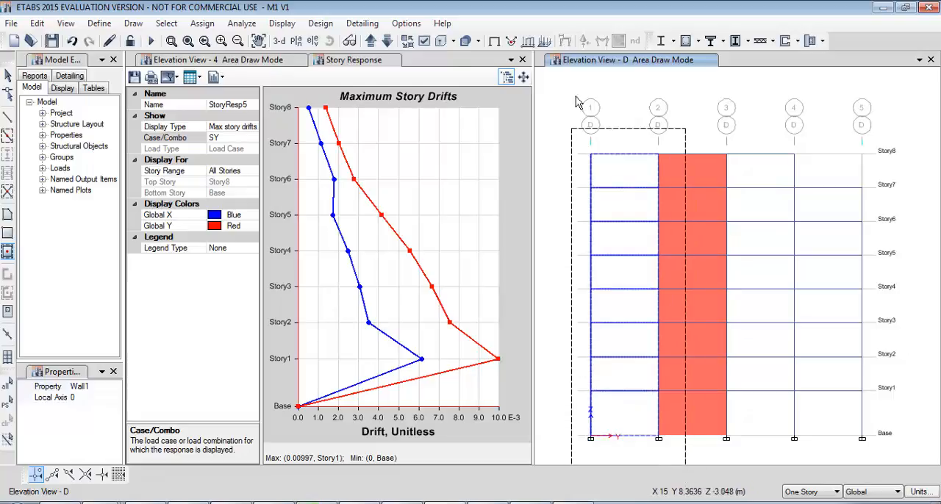
Return to the grid A elevation and draw Wall1 walls over all stories between grids 1 and 2.
click(387, 42)
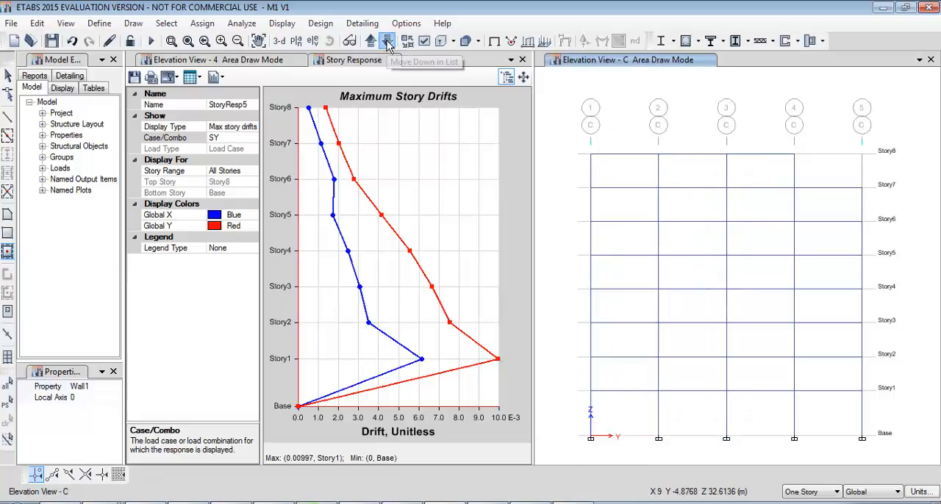
click(387, 42)
click(387, 41)
mouse_move(587, 116)
mouse_down()
mouse_move(709, 459)
mouse_move(688, 459)
mouse_up()
key(Escape)
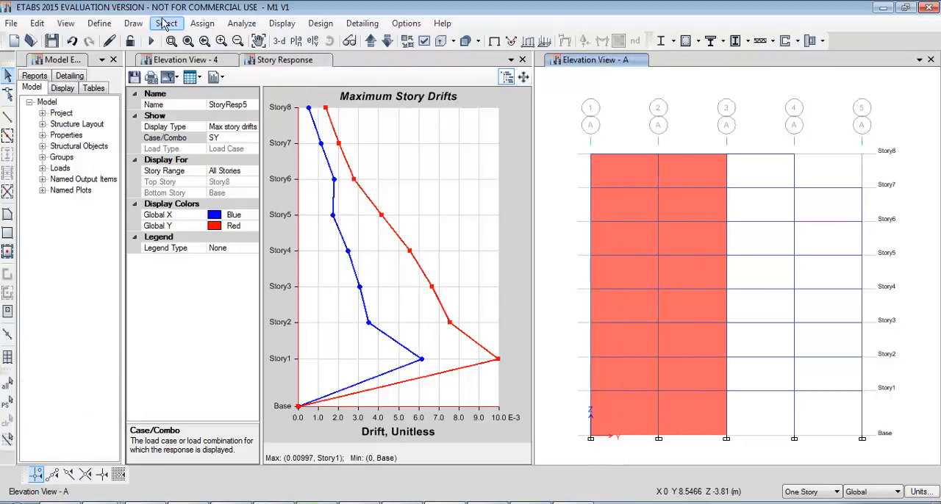
Check the Wall1 section's material and thickness in its wall property data, leaving without changes.
click(99, 23)
mouse_move(220, 65)
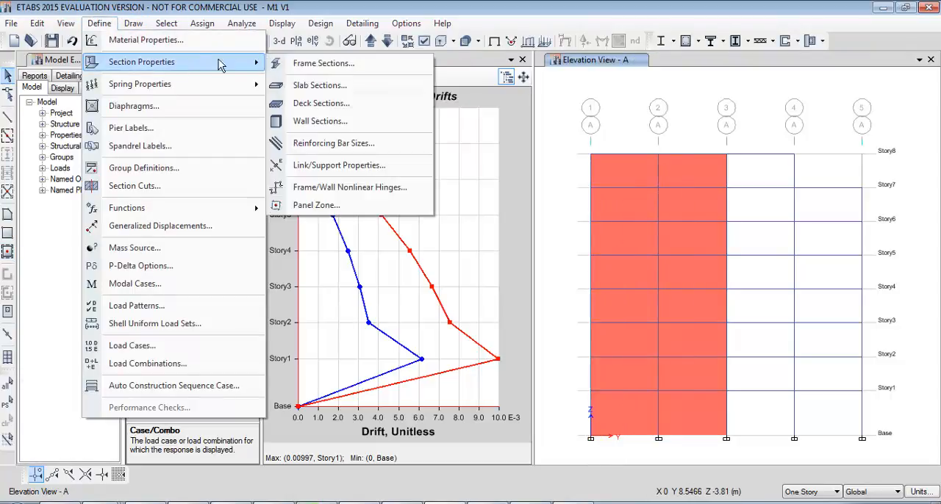
click(376, 121)
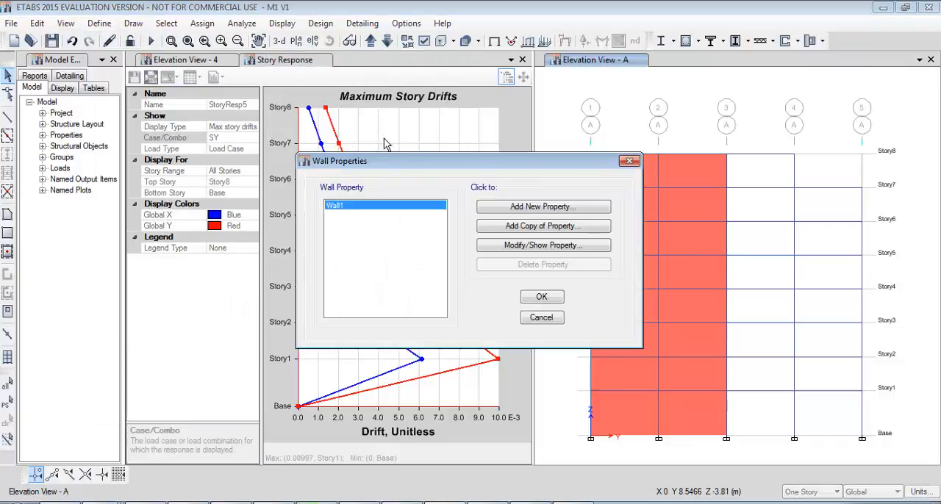
click(548, 245)
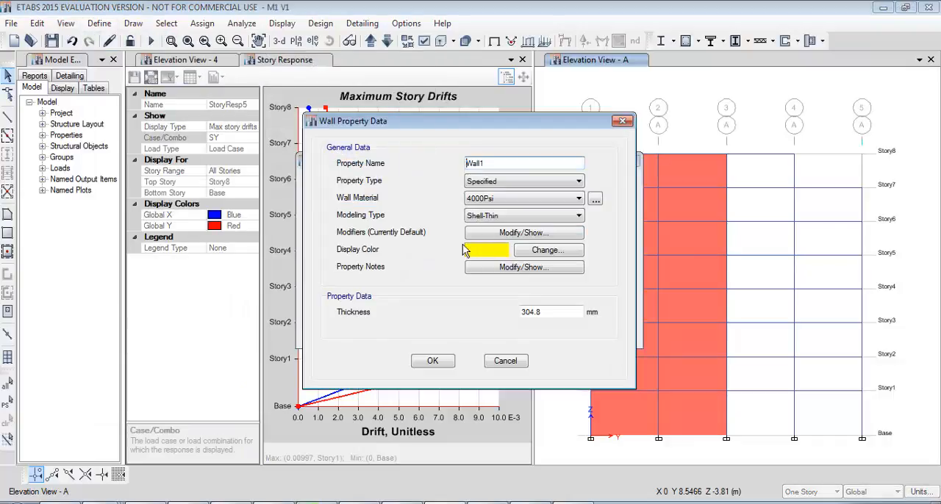
click(576, 314)
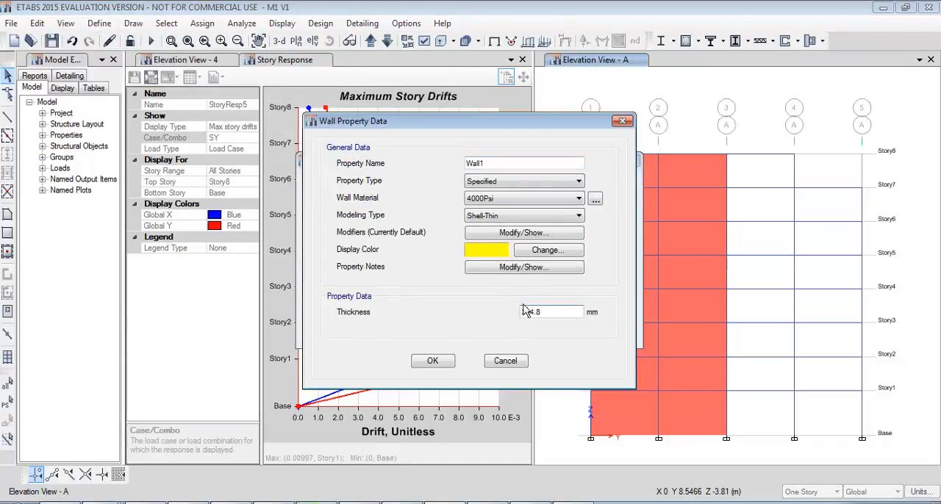
click(506, 361)
click(546, 321)
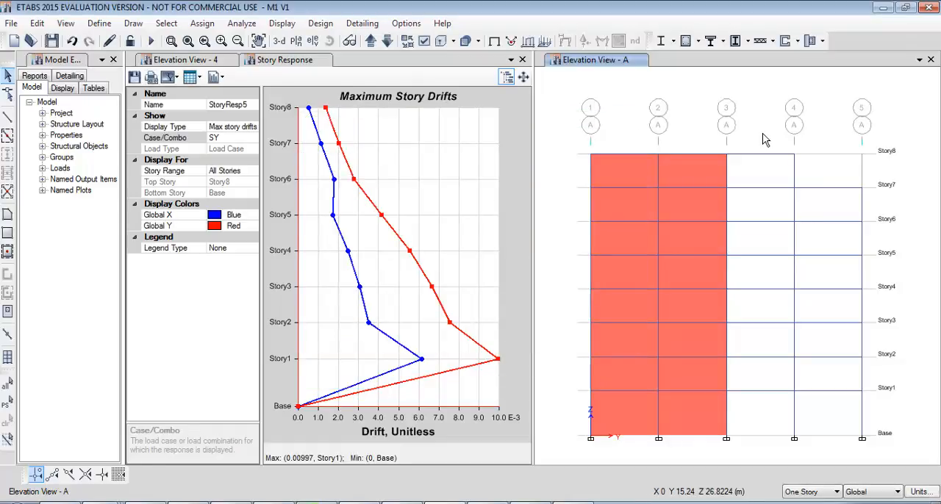
Rerun the analysis and plot the maximum story drifts for the SX load case.
key(F5)
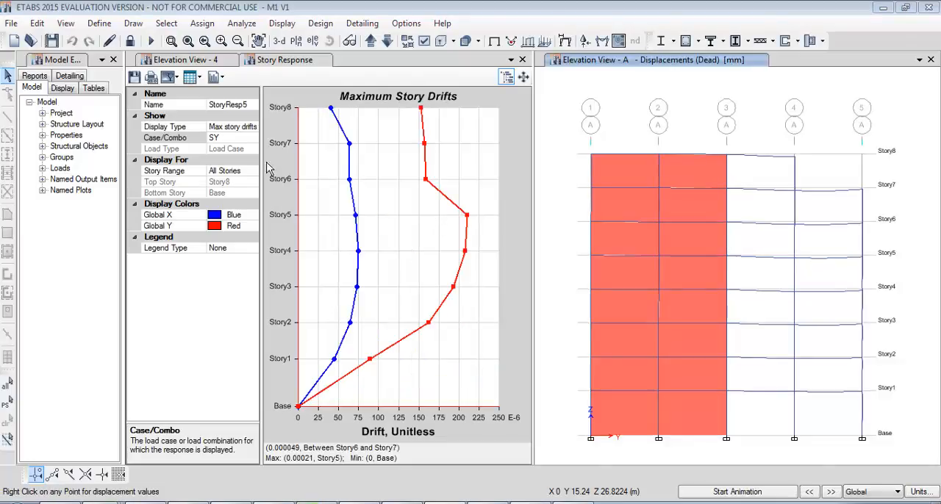
mouse_move(633, 273)
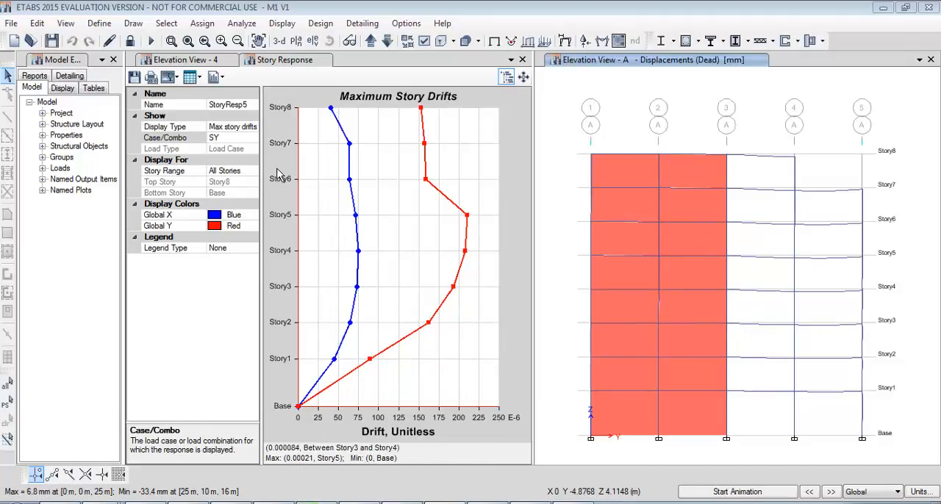
click(238, 141)
click(252, 139)
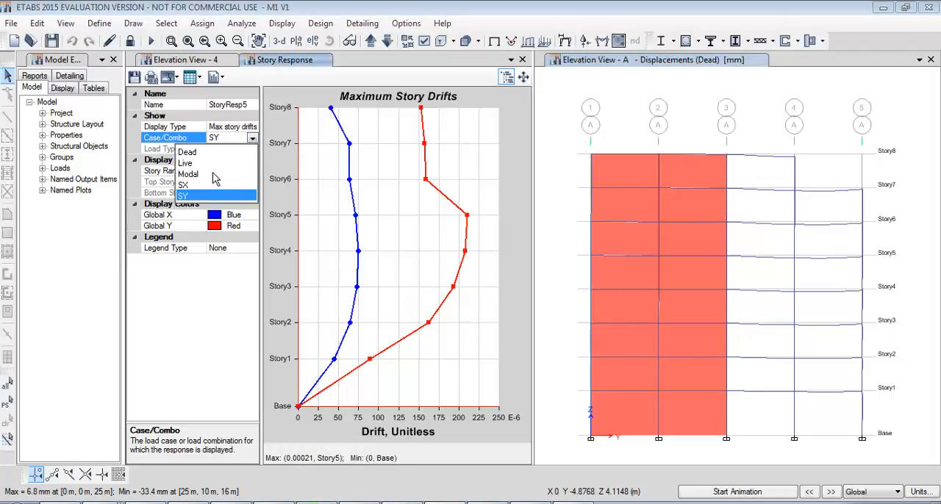
click(199, 184)
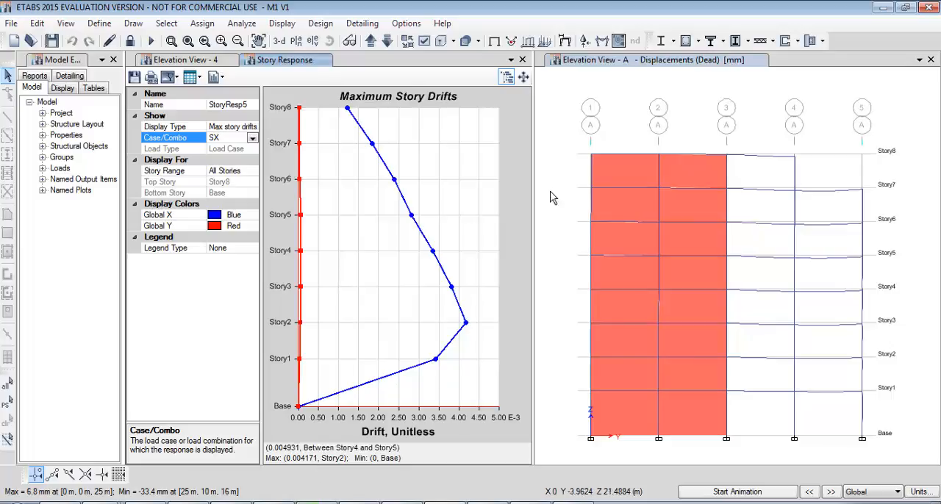
Unlock the model and delete the two top-story walls between grids 1 and 3 in the grid A elevation.
click(130, 41)
click(485, 309)
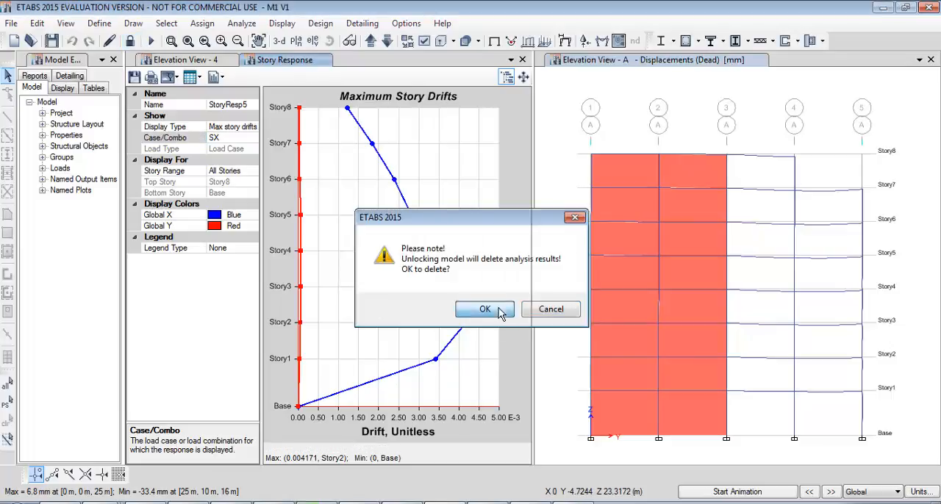
click(626, 173)
click(691, 172)
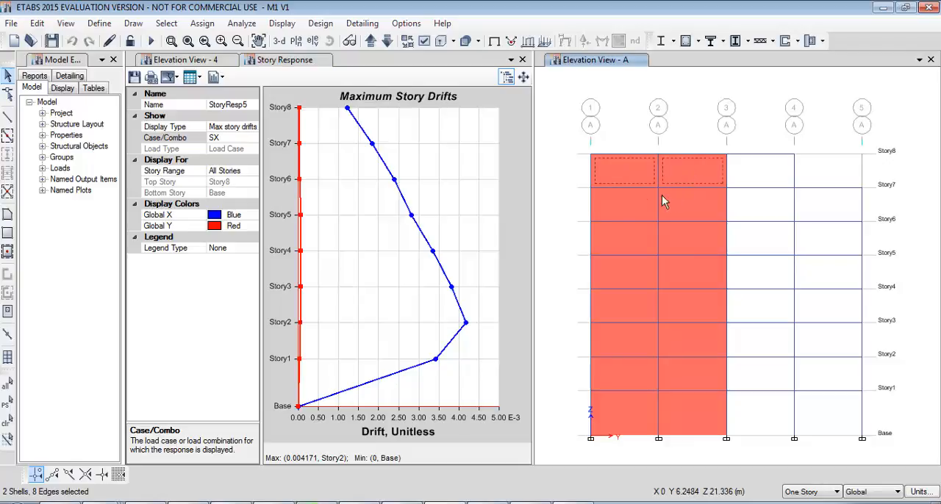
key(Delete)
Delete the remaining walls between grids 1 and 3, from Story7 down to the base, in the grid A elevation.
click(641, 204)
click(689, 213)
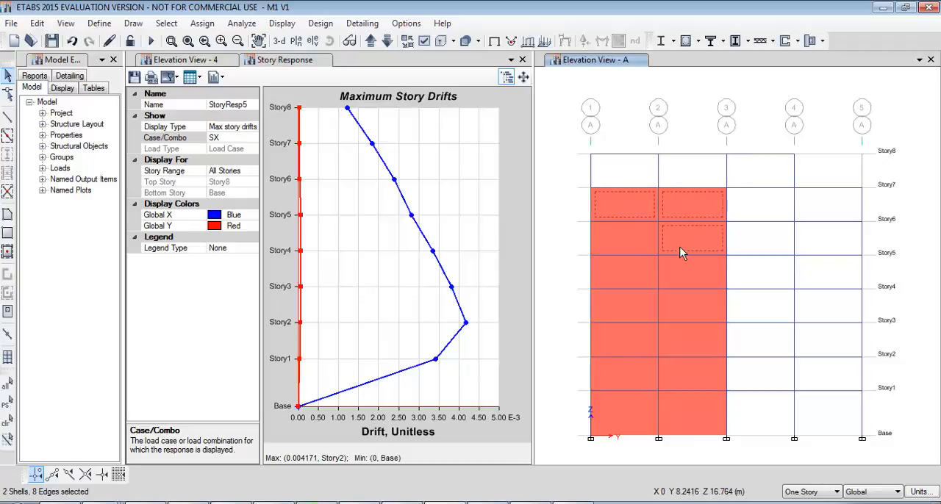
click(680, 247)
click(640, 250)
click(636, 268)
click(698, 280)
click(694, 302)
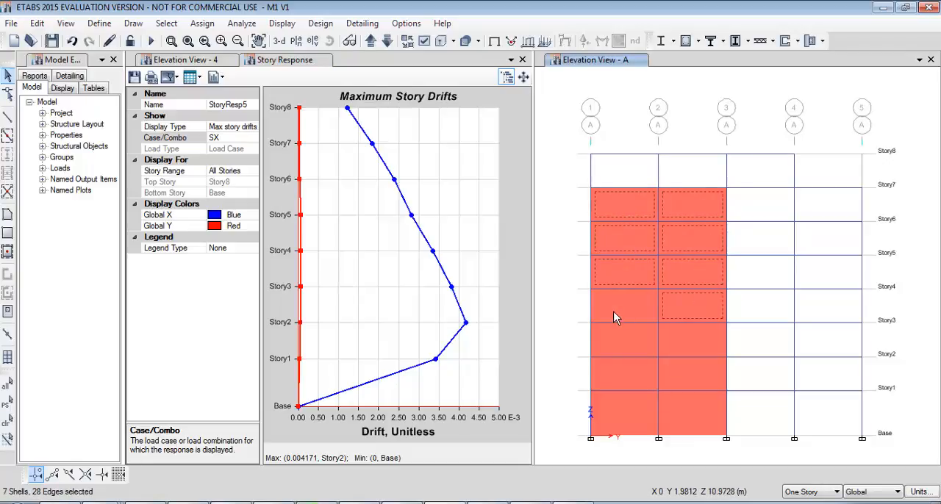
click(614, 312)
click(681, 336)
click(625, 339)
click(686, 376)
click(630, 375)
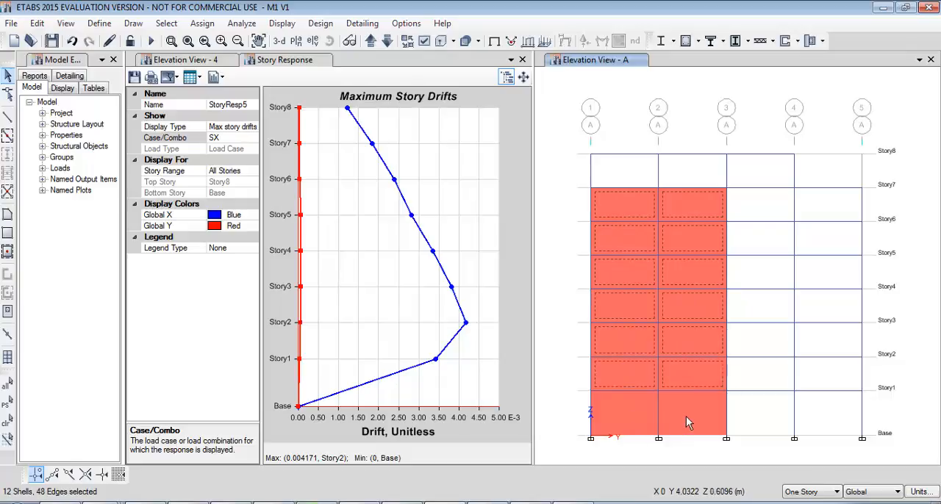
key(Delete)
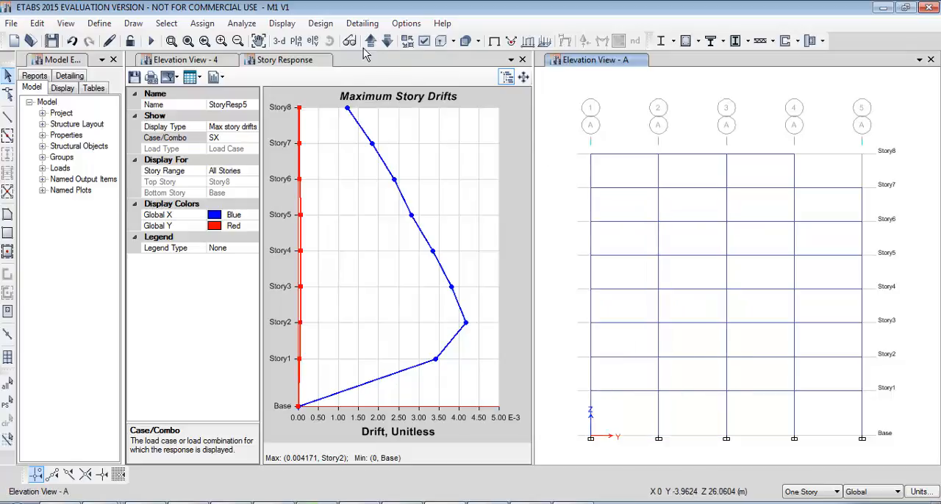
Bring up the grid D elevation containing the walls between grids 1 and 3.
click(387, 42)
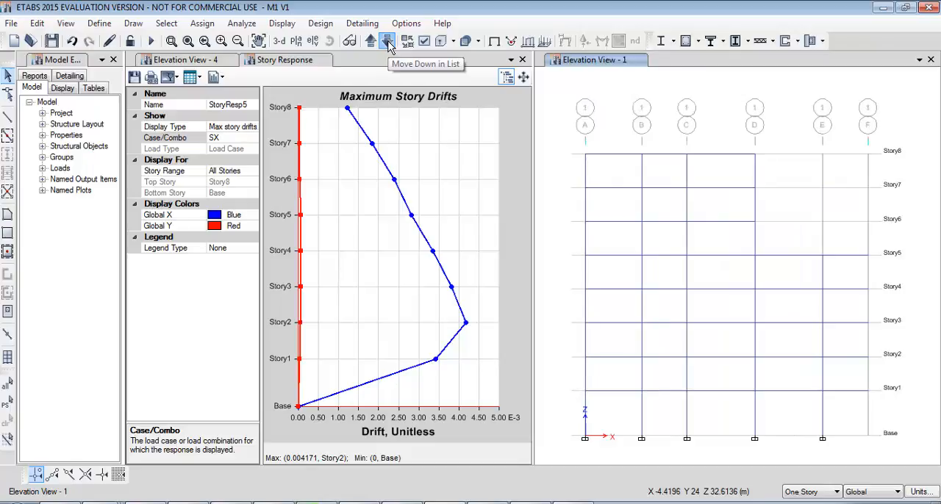
click(389, 44)
click(389, 45)
click(389, 44)
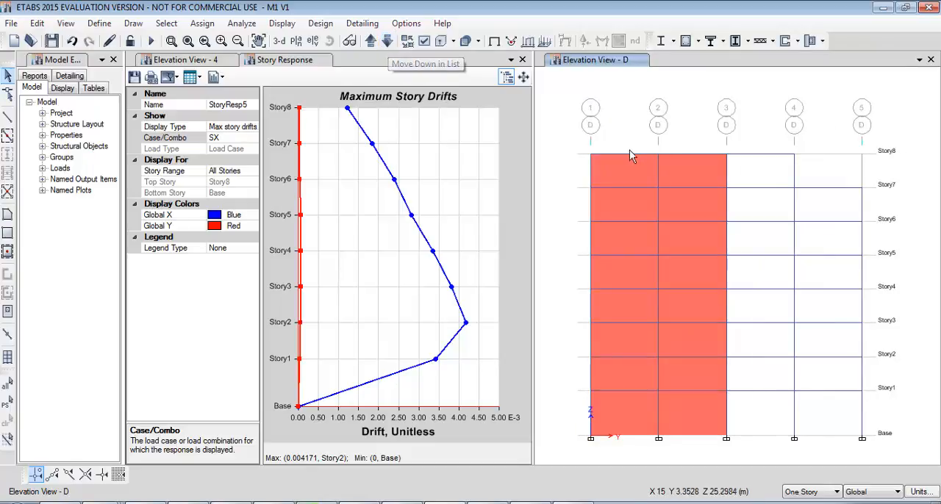
Delete all the walls between grids 1 and 3, from Story8 down to the base, in the grid D elevation.
click(634, 164)
click(670, 171)
click(682, 198)
click(637, 200)
click(636, 234)
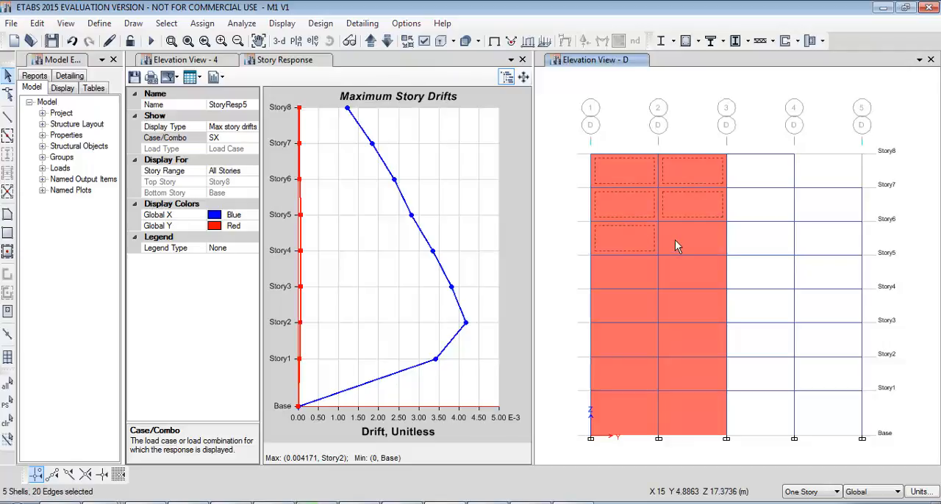
click(687, 239)
click(633, 272)
click(687, 272)
click(687, 305)
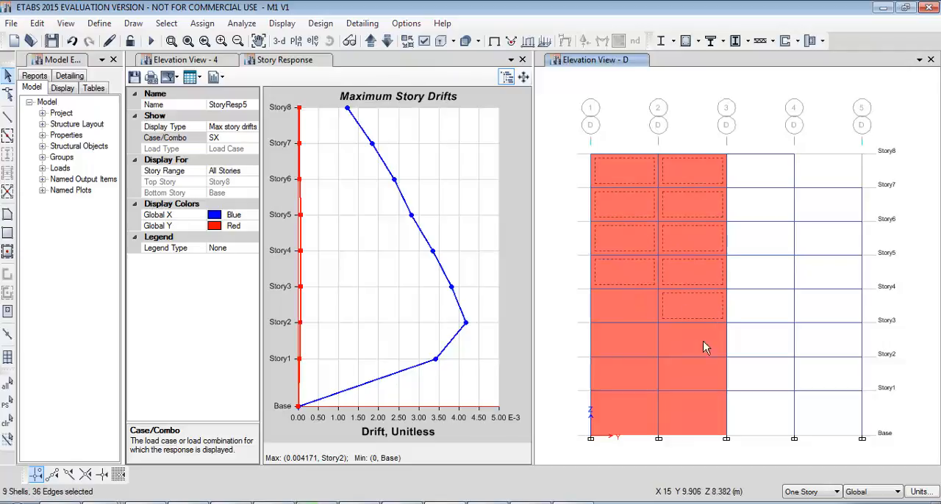
click(703, 342)
click(618, 313)
click(638, 380)
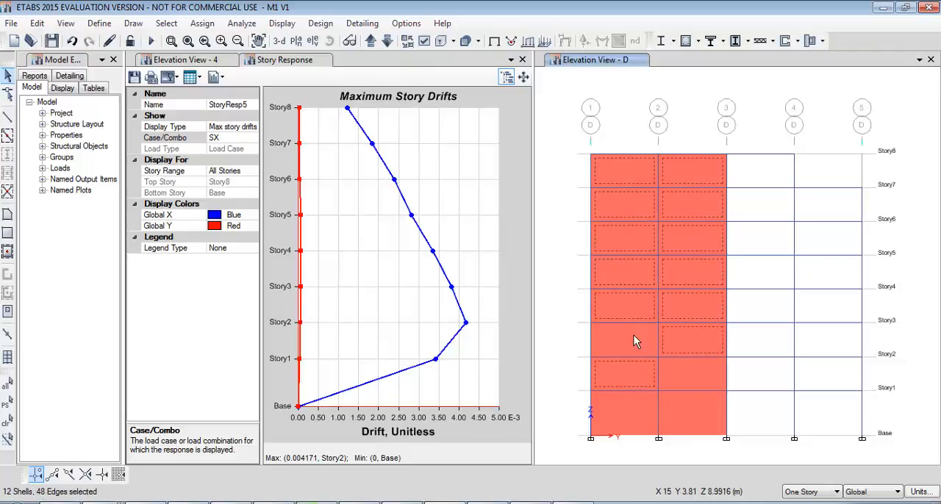
click(633, 336)
click(641, 405)
click(688, 407)
click(683, 371)
key(Delete)
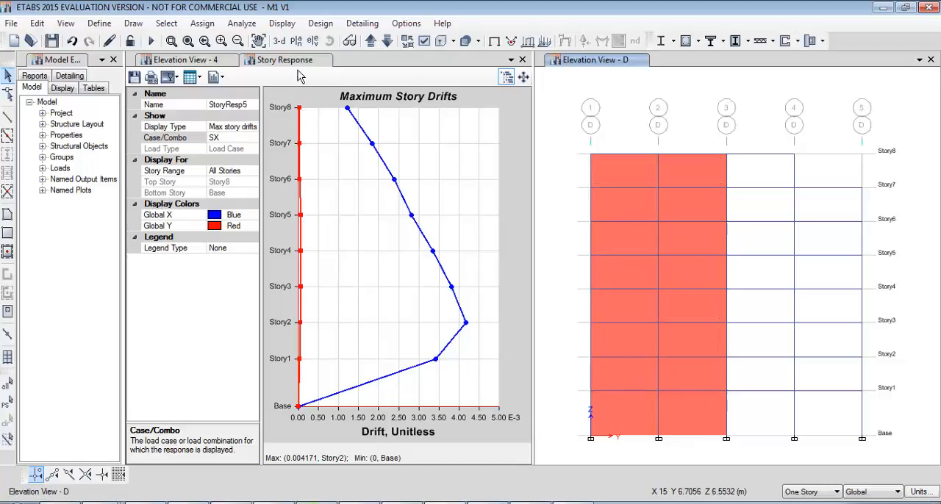
Set both the depth and the width of the Columna frame section to 60 cm.
click(100, 23)
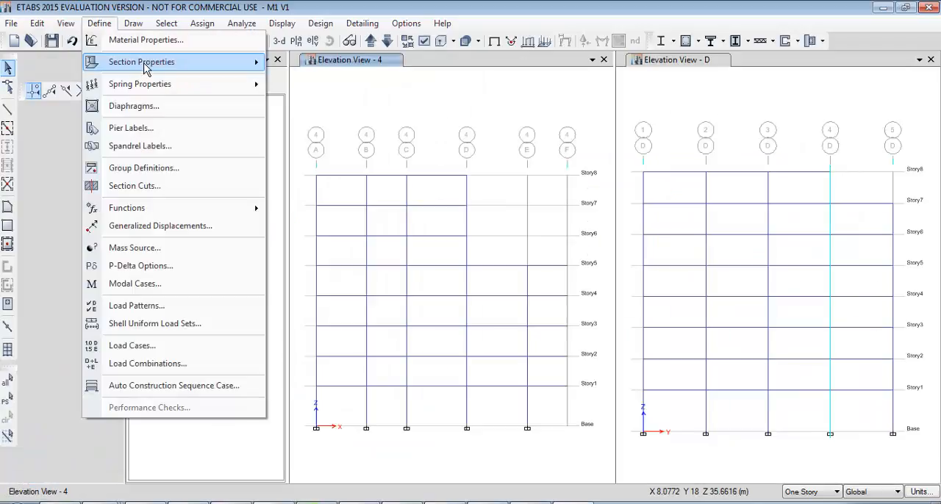
mouse_move(183, 62)
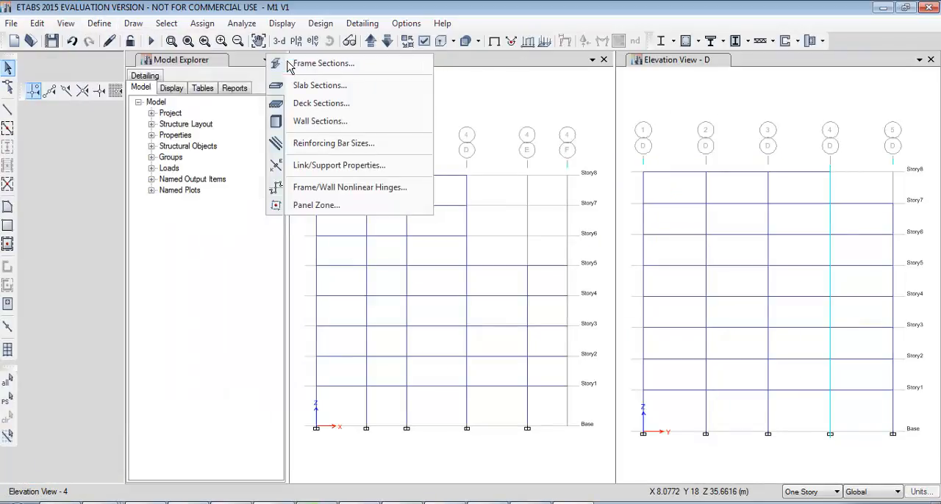
click(290, 65)
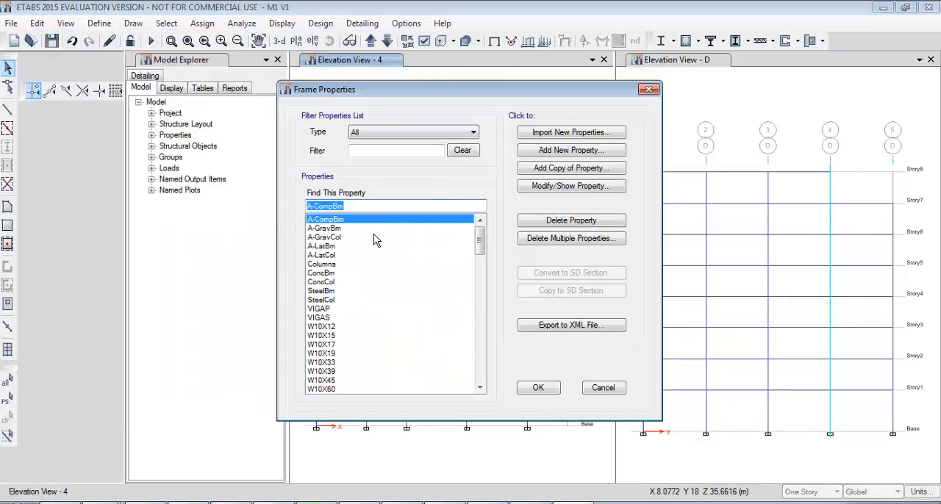
text(col)
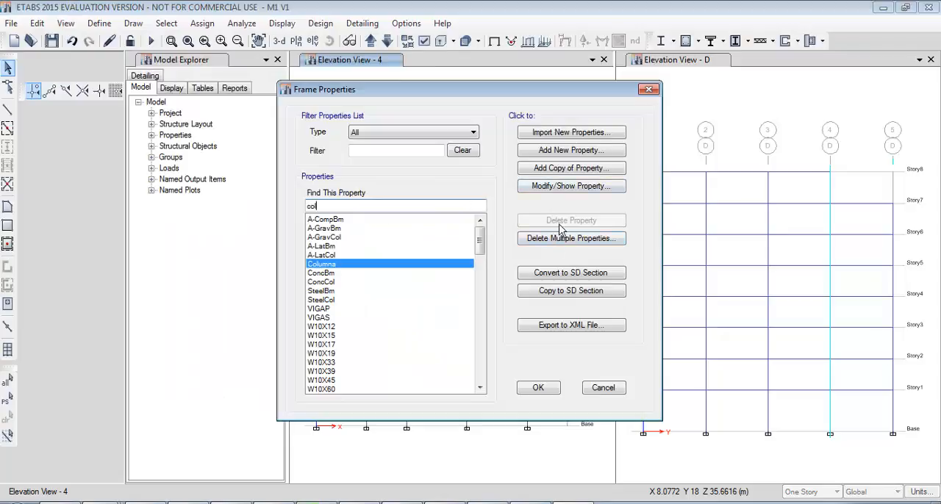
click(558, 190)
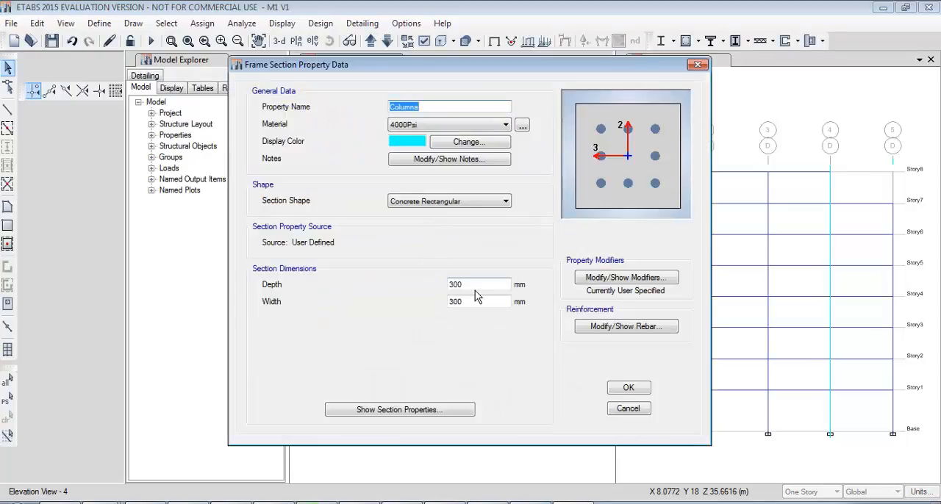
drag(489, 284, 332, 290)
text(60cm)
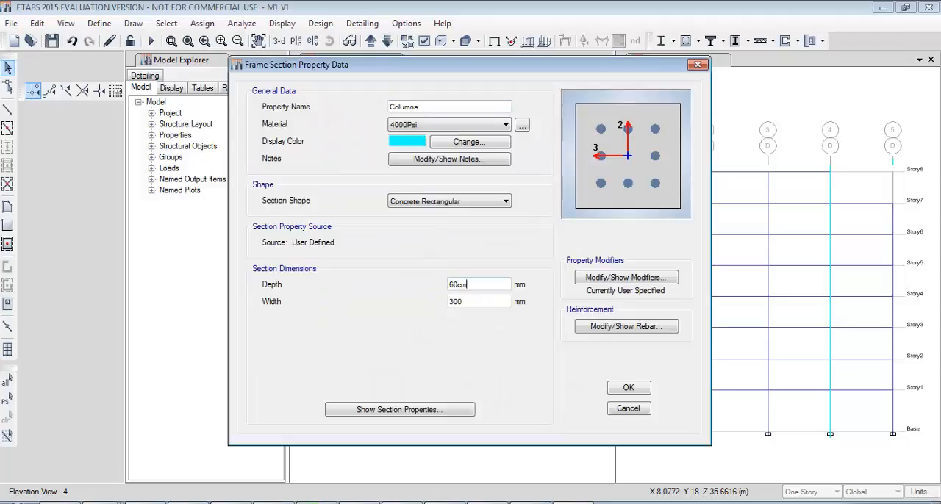
key(Tab)
text(60cm)
key(Tab)
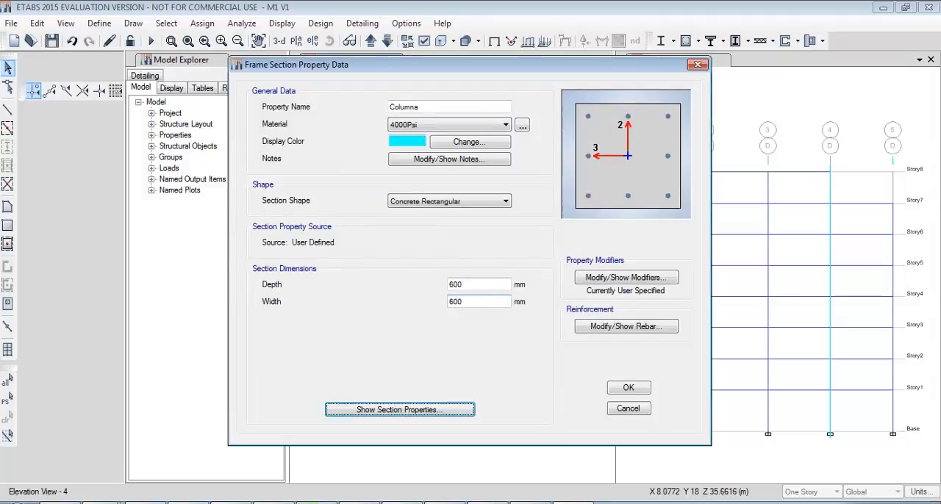
click(630, 388)
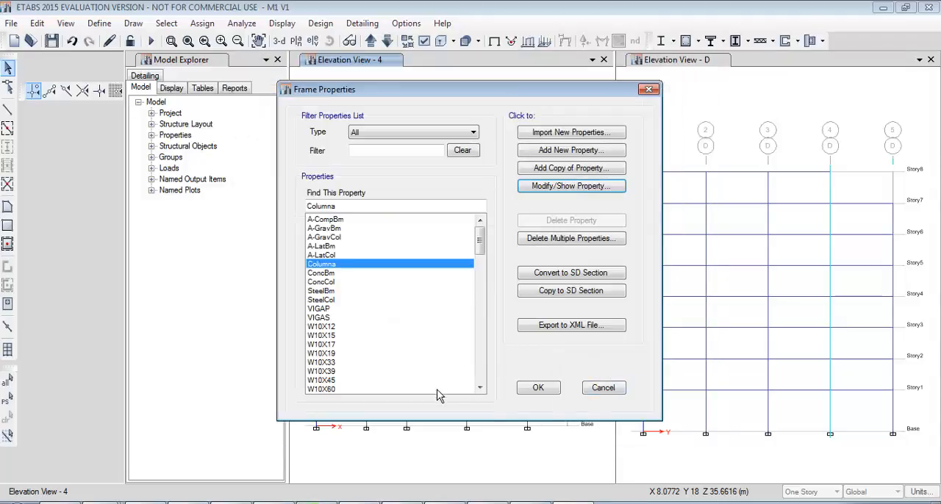
click(553, 396)
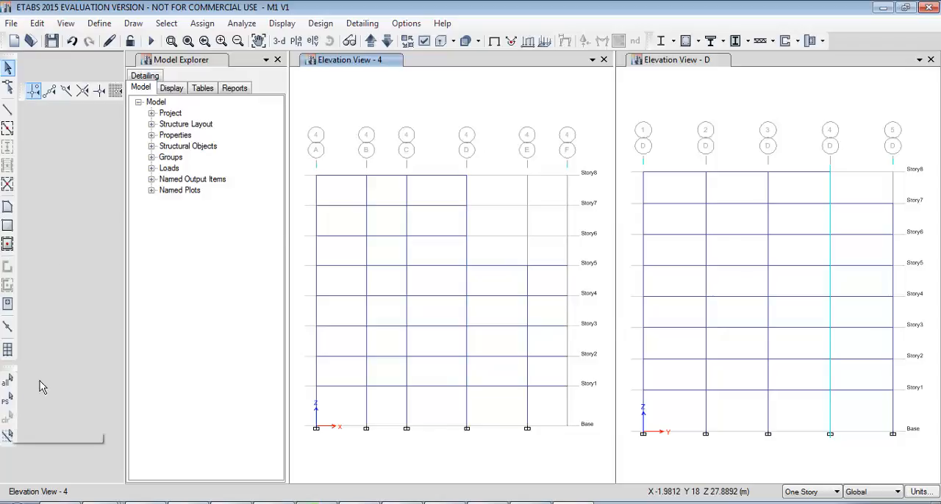
Close the Model Explorer and dock the snap toolbar below the elevation views to enlarge the drawing area.
middle_drag(412, 162, 413, 155)
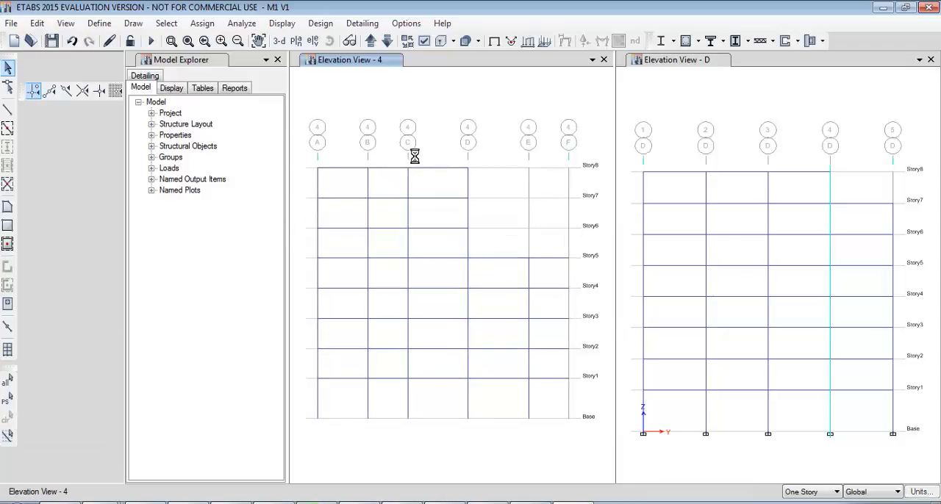
click(277, 59)
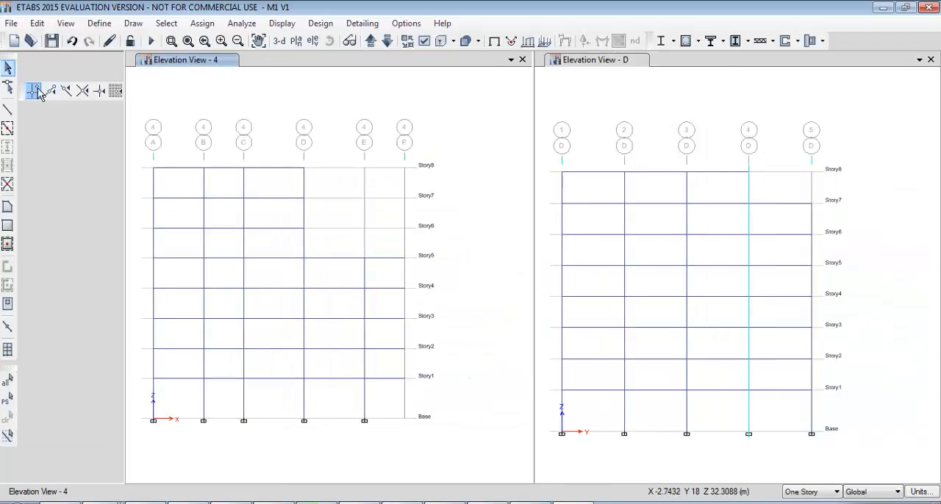
drag(23, 89, 17, 470)
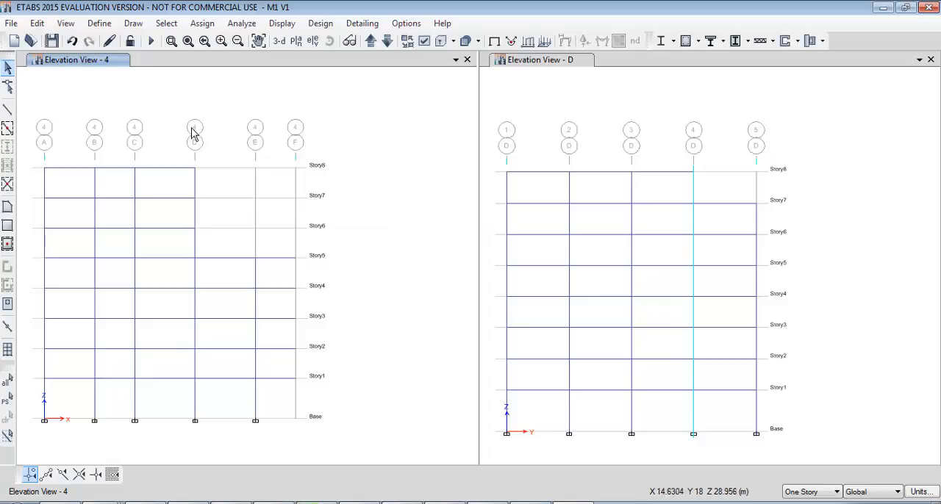
scroll(205, 124, up, 2)
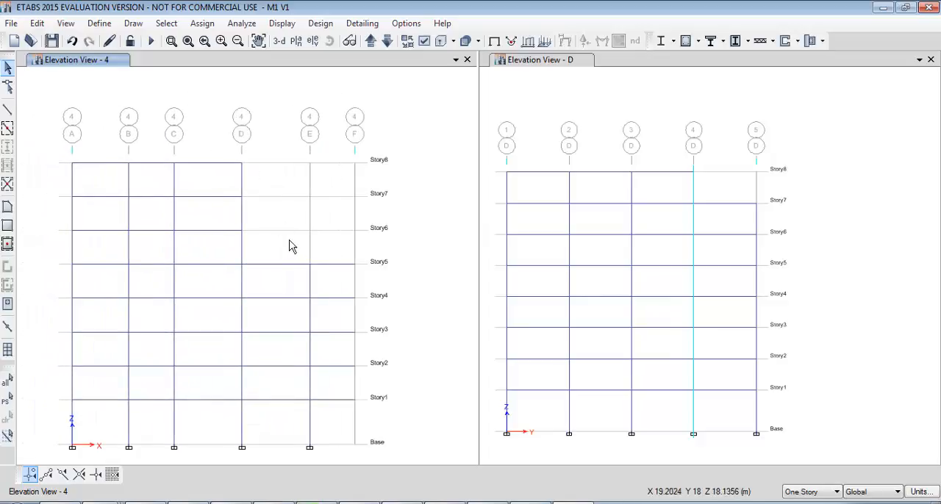
middle_drag(292, 248, 294, 225)
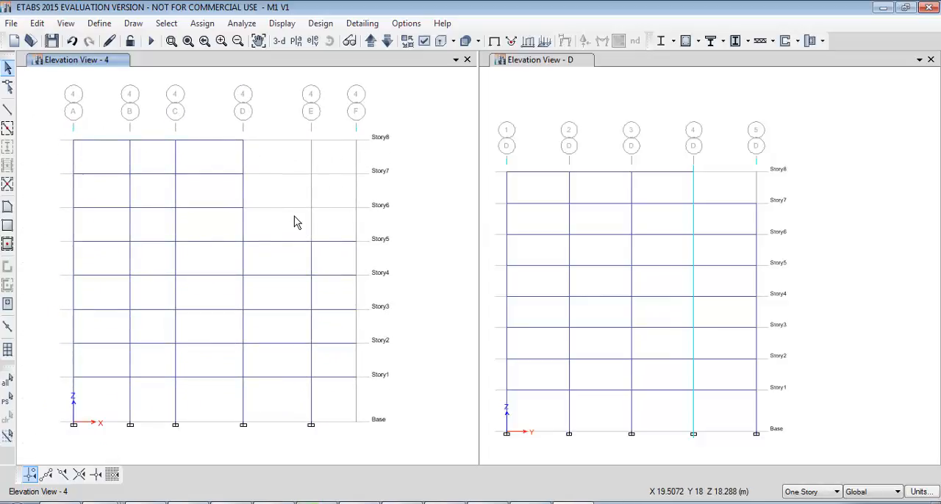